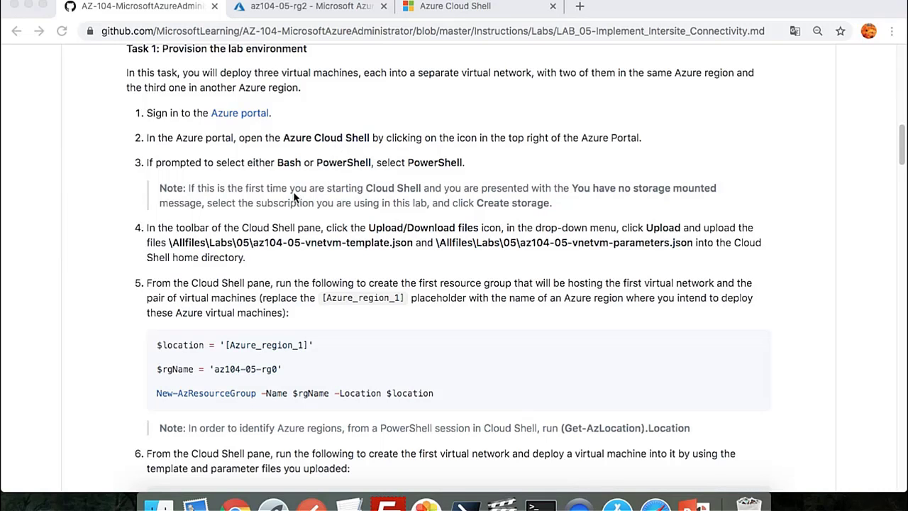
Review lab steps 4–7, highlight the parameters file path, and check the az104-05-rg2 deployment in Cloud Shell
scroll(305, 206, down, 6)
scroll(310, 229, up, 1)
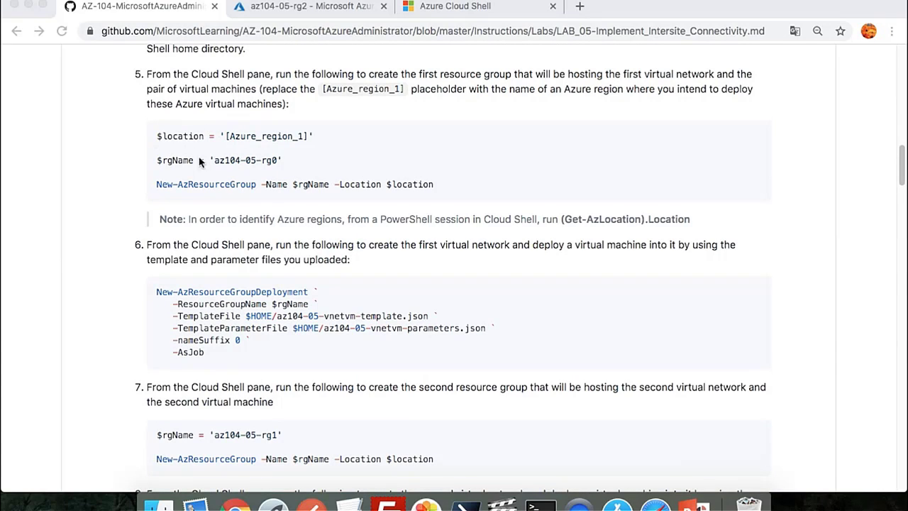
scroll(312, 330, down, 1)
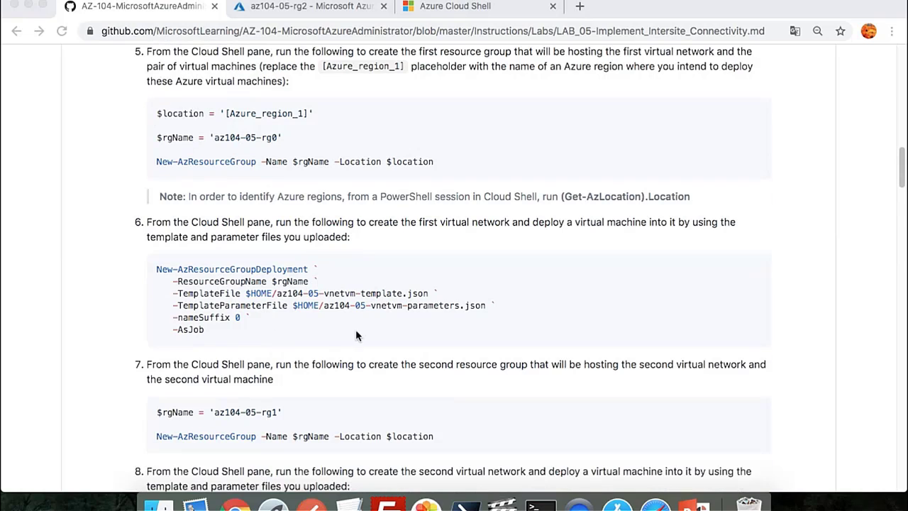
click(499, 310)
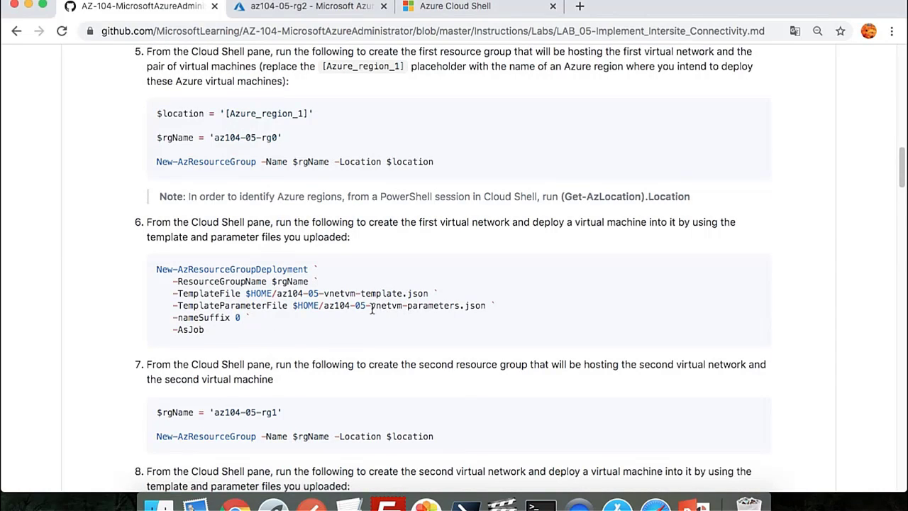
drag(370, 309, 496, 307)
click(495, 293)
scroll(434, 275, up, 5)
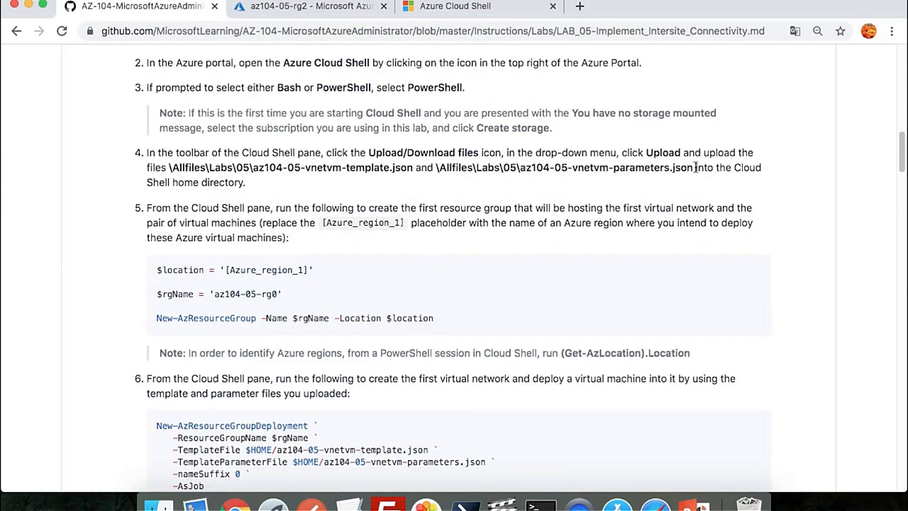
drag(695, 167, 436, 167)
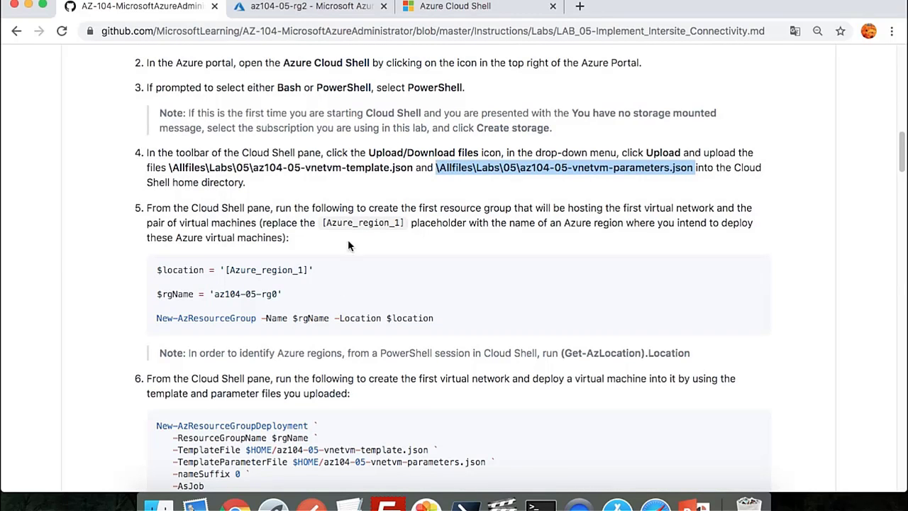
click(440, 8)
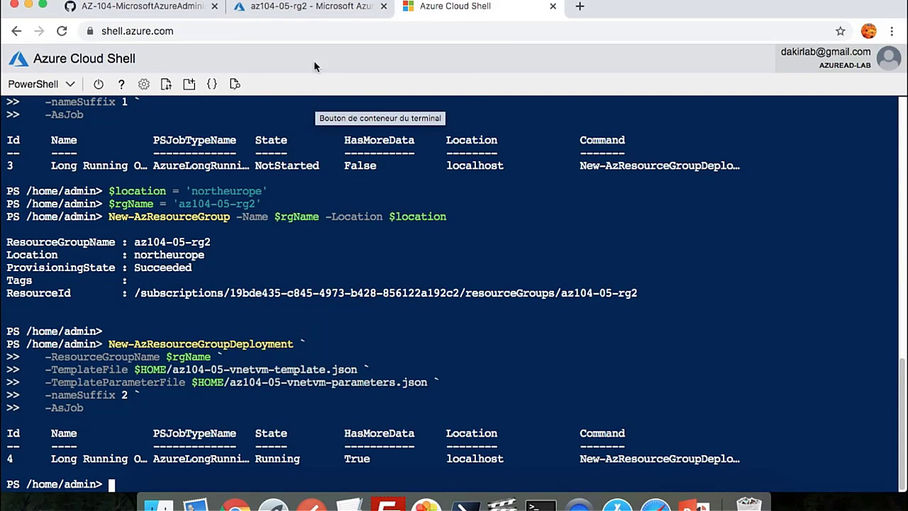
Open the az104-05-rg0 resource group from the Resource groups list, then return to the lab instructions
click(305, 9)
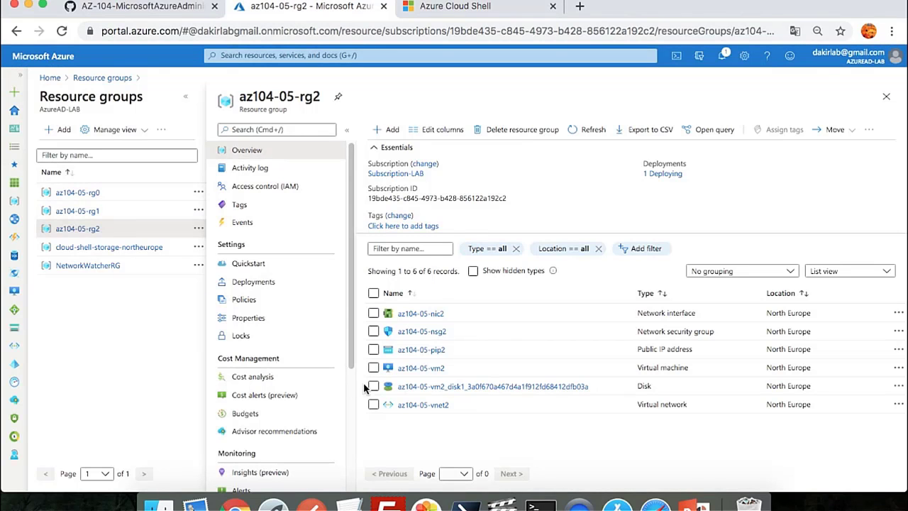
click(103, 78)
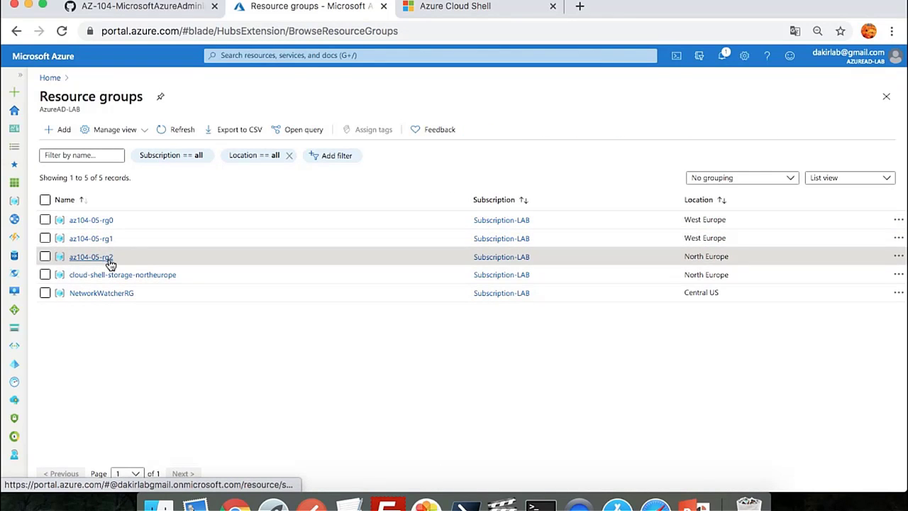
click(106, 224)
key(super+1)
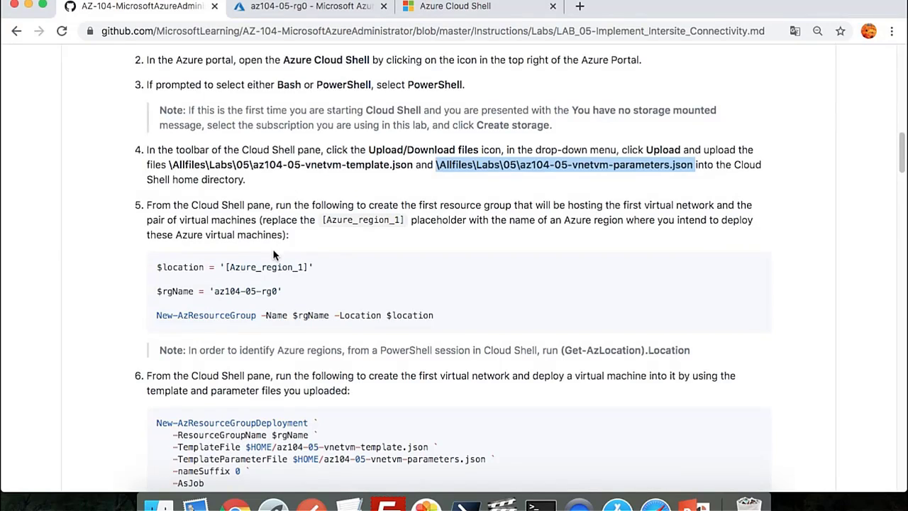
Scroll to Task 2's peering table and inspect the vnet0/vnet1 peering names
scroll(273, 254, down, 20)
scroll(273, 253, down, 15)
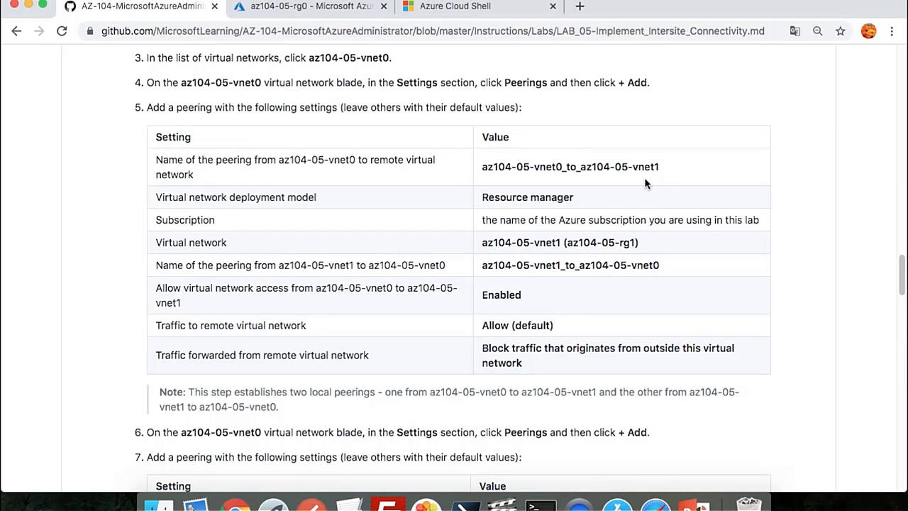
double_click(654, 167)
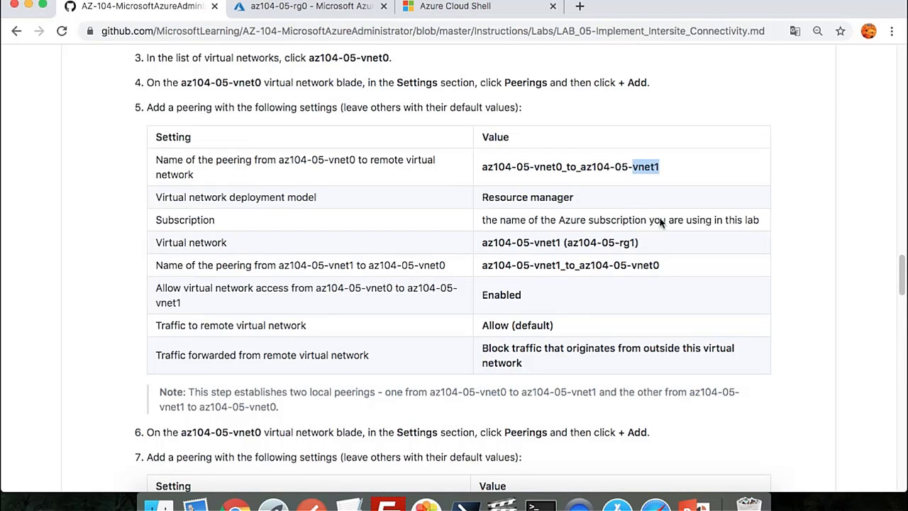
double_click(651, 266)
scroll(651, 266, down, 10)
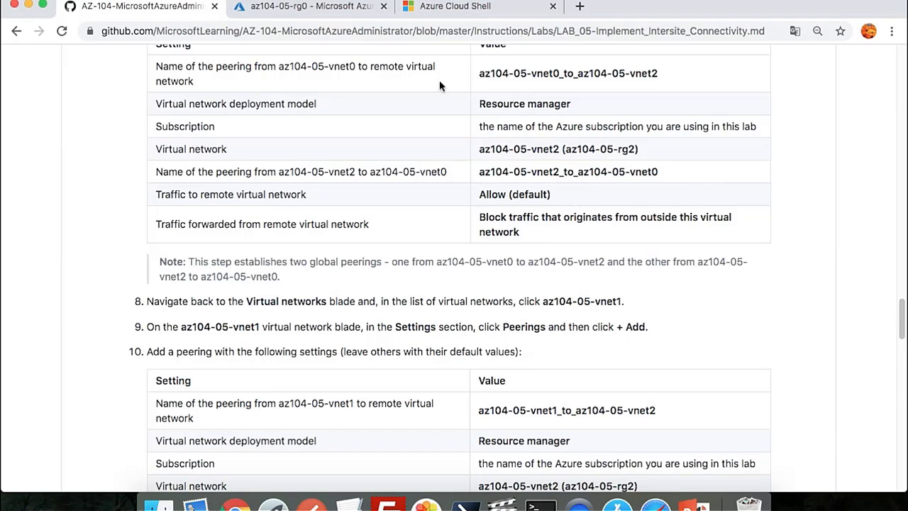
Copy the peering name az104-05-vnet0_to_az104-05-vnet1 and return to the az104-05-rg0 page
scroll(395, 183, up, 5)
scroll(395, 183, up, 3)
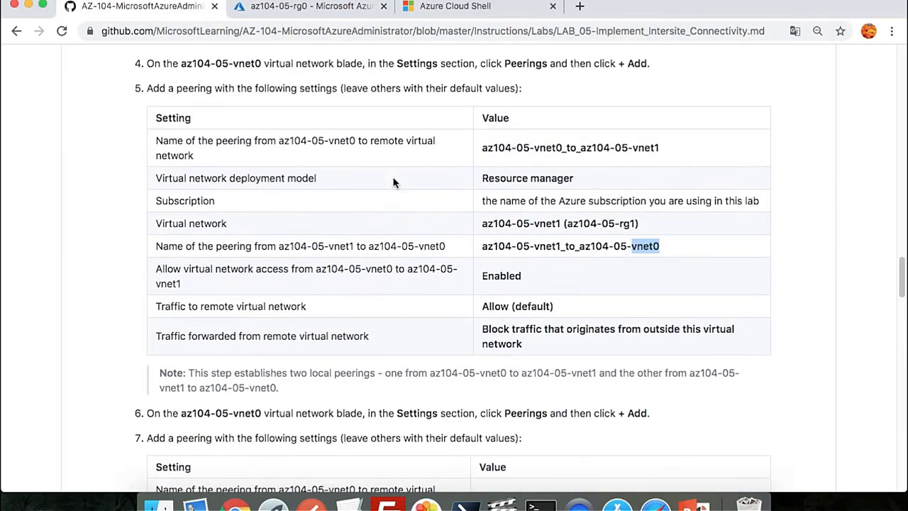
drag(667, 148, 483, 150)
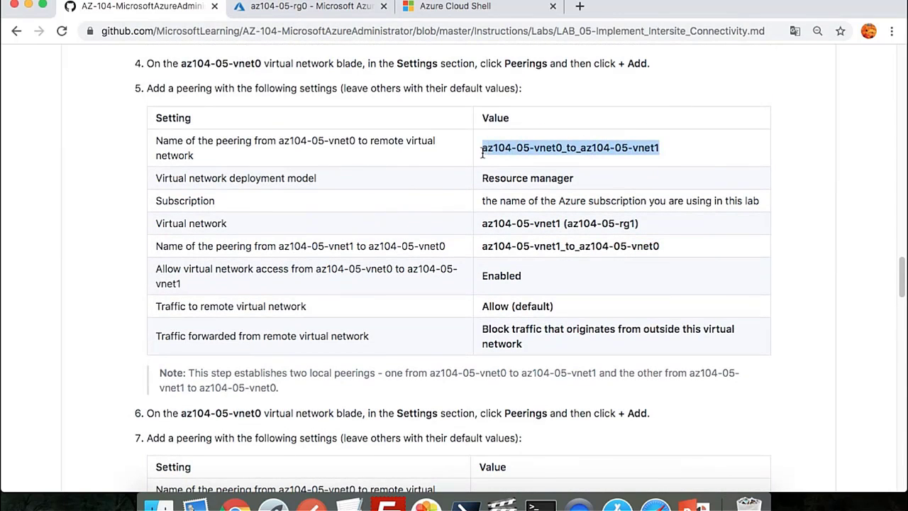
right_click(482, 151)
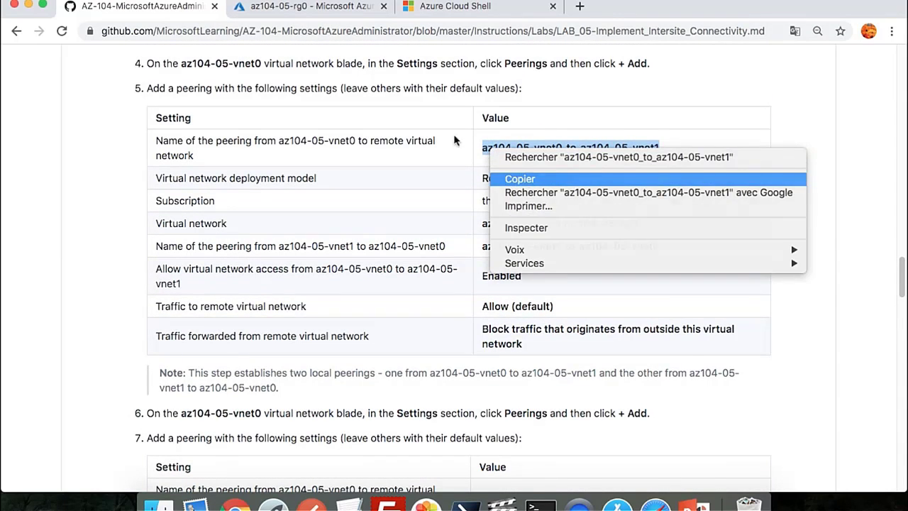
click(524, 176)
click(299, 7)
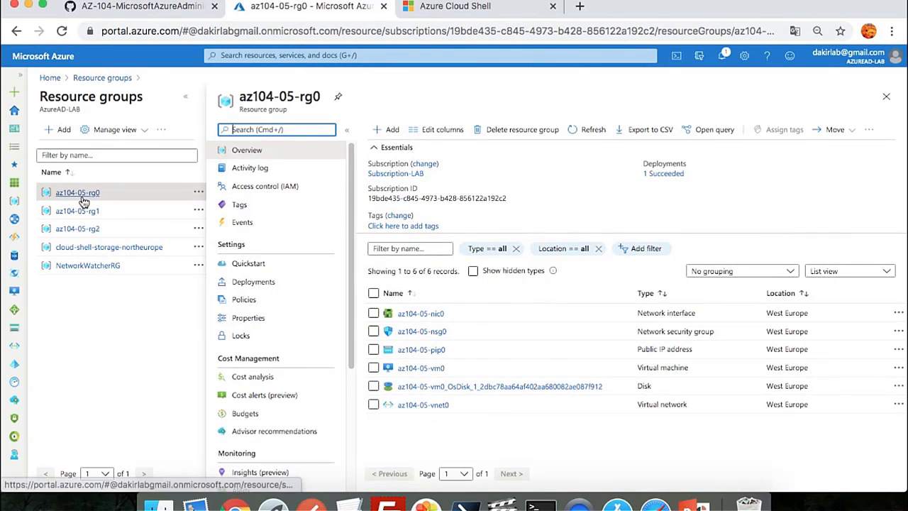
Add a peering on az104-05-vnet0 with link name az104-05-vnet0_to_az104-05-vnet1
click(423, 404)
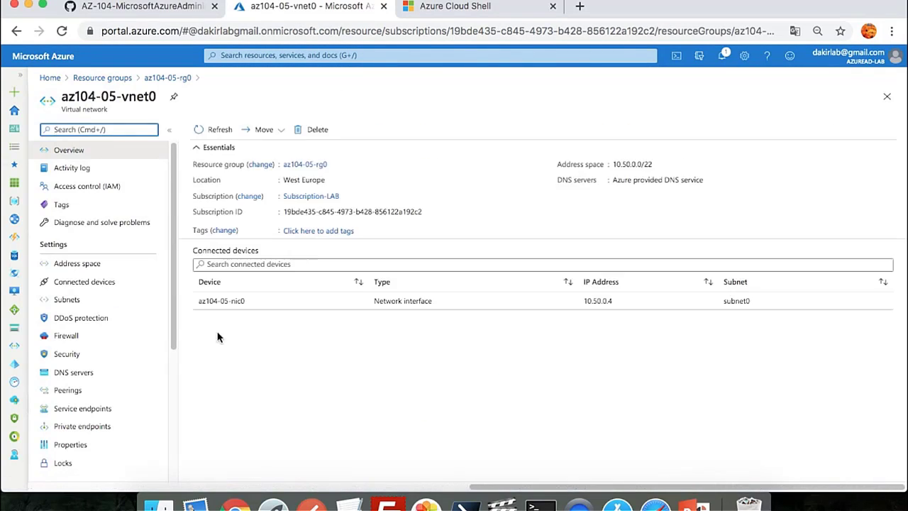
click(68, 393)
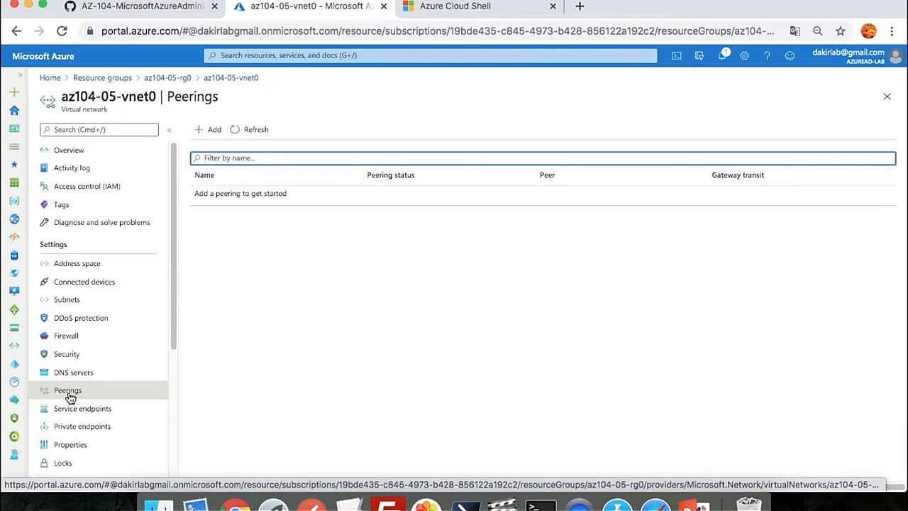
click(209, 129)
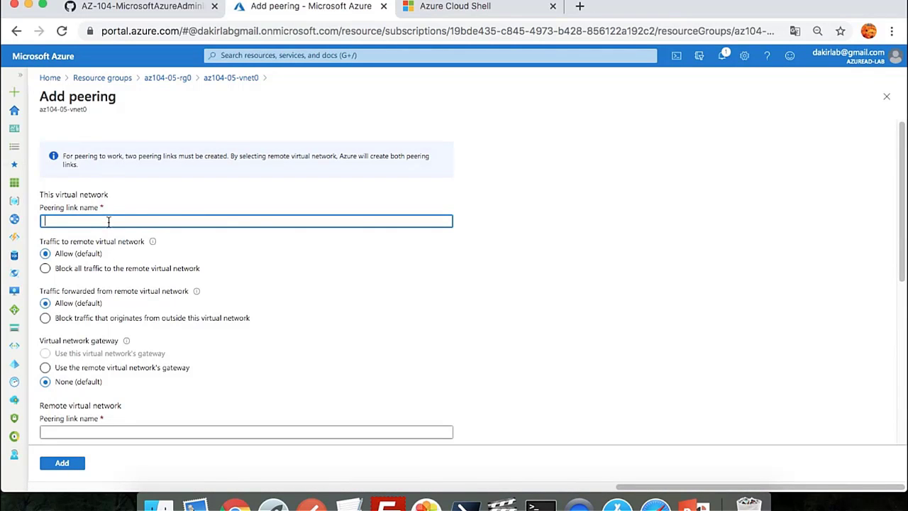
key(super+v)
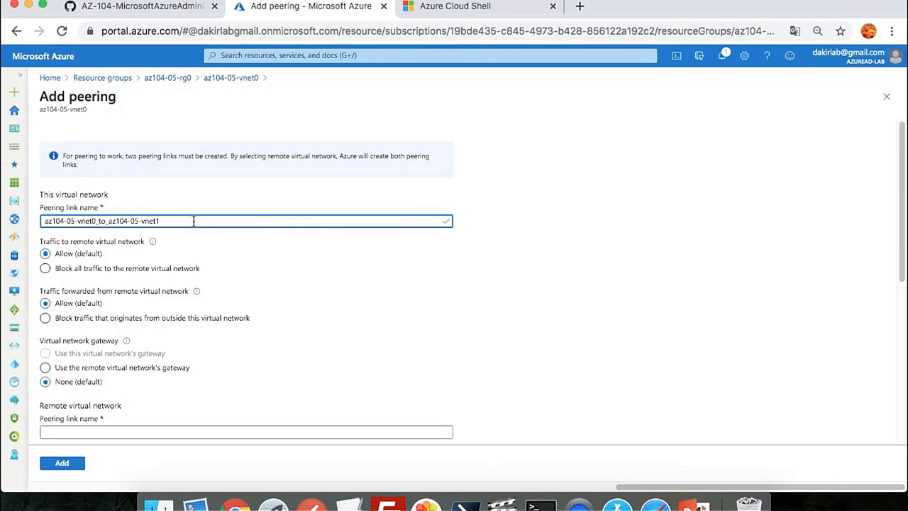
Allow traffic to the remote network and block forwarded traffic originating outside this network
scroll(194, 221, down, 2)
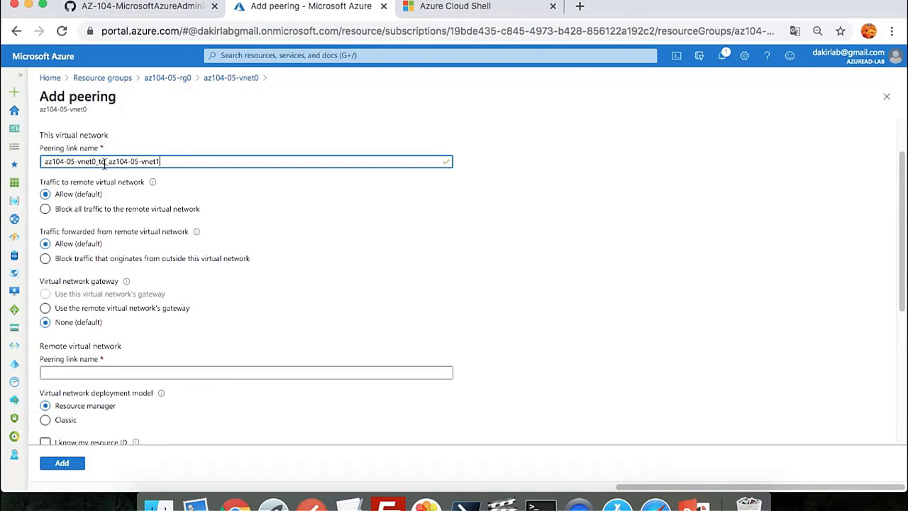
click(74, 211)
click(47, 193)
click(81, 211)
click(77, 260)
click(94, 246)
click(95, 261)
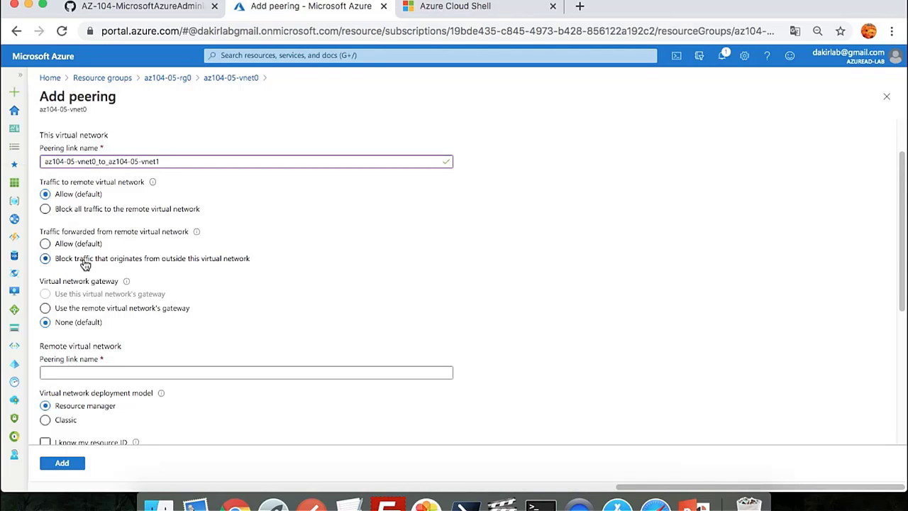
Scroll down to the remote peering settings and select the remote link name field
scroll(84, 263, down, 1)
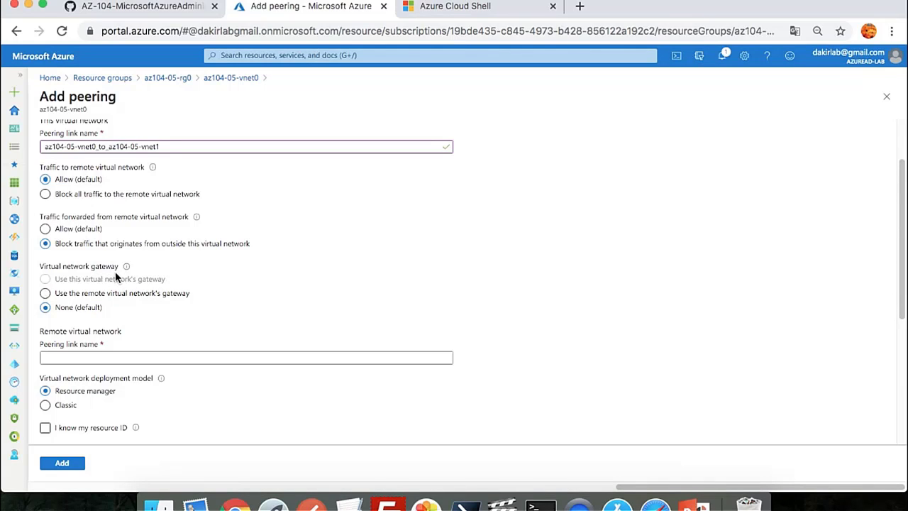
click(117, 293)
scroll(140, 299, down, 1)
scroll(157, 300, down, 2)
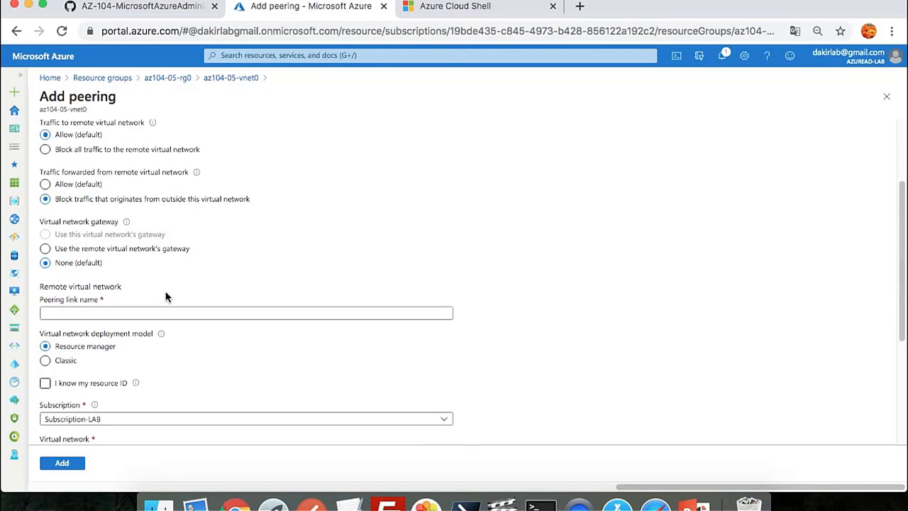
click(160, 310)
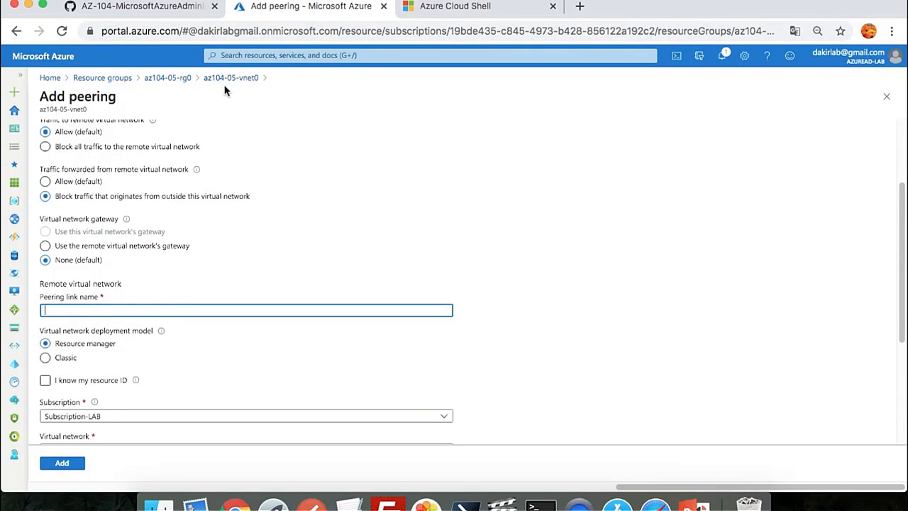
Set remote link name az104-05-vnet1_to_az104-05-vnet0 and choose az104-05-vnet1 as the remote network
click(156, 7)
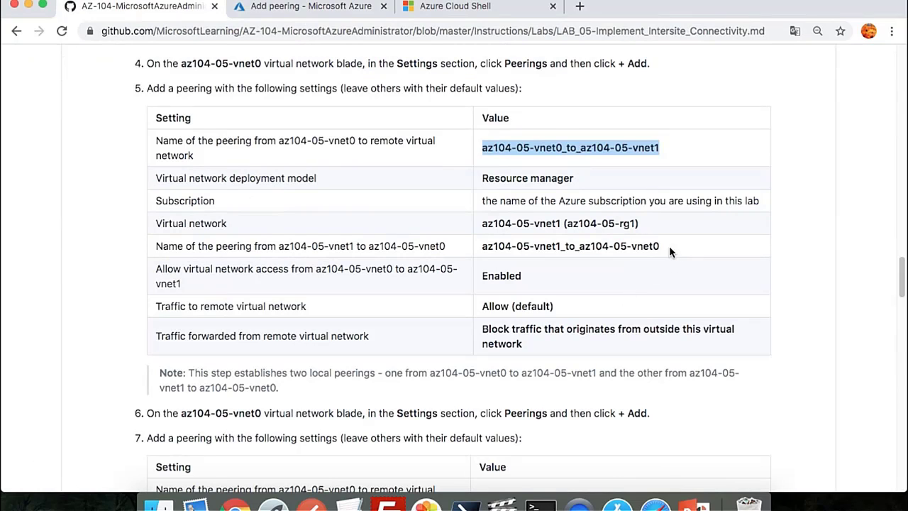
drag(667, 246, 484, 247)
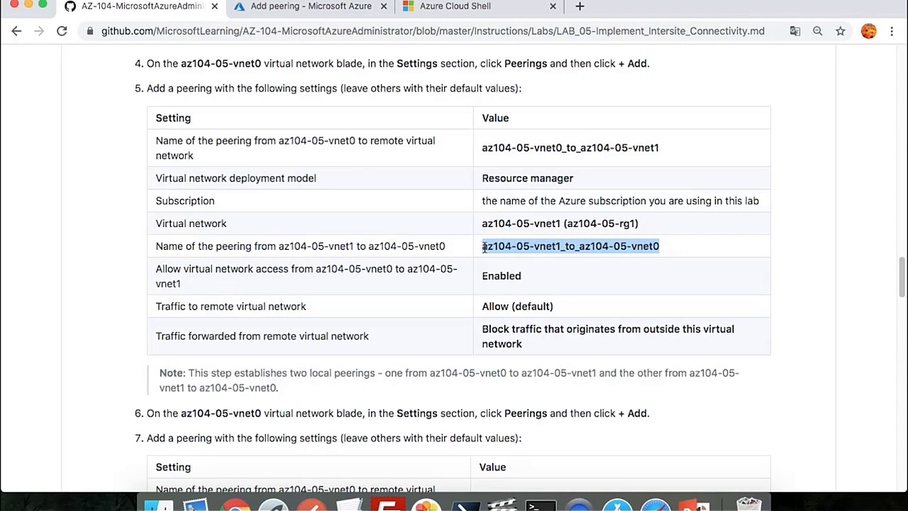
key(super+c)
click(303, 9)
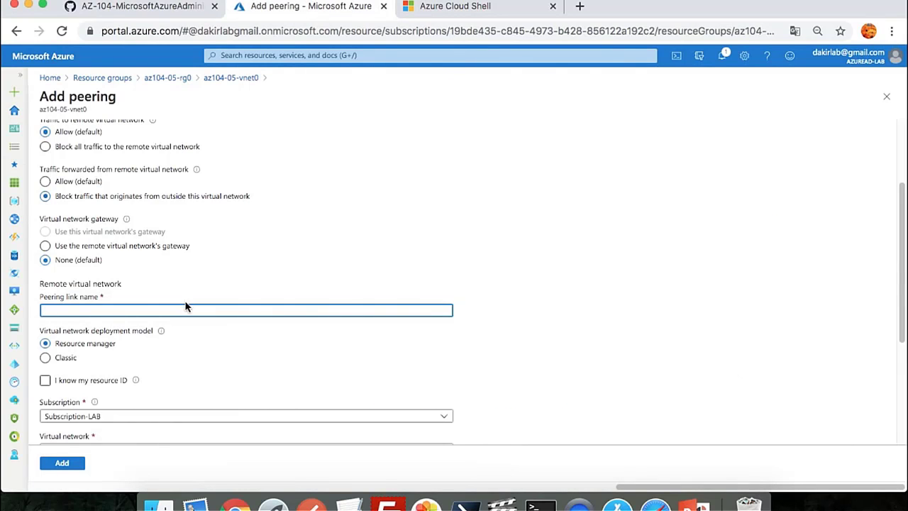
key(super+v)
scroll(161, 327, down, 1)
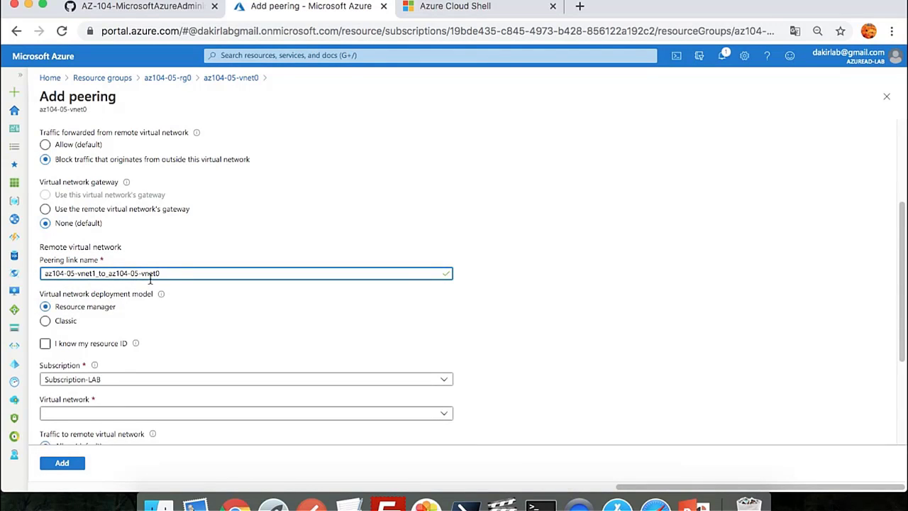
scroll(131, 312, down, 3)
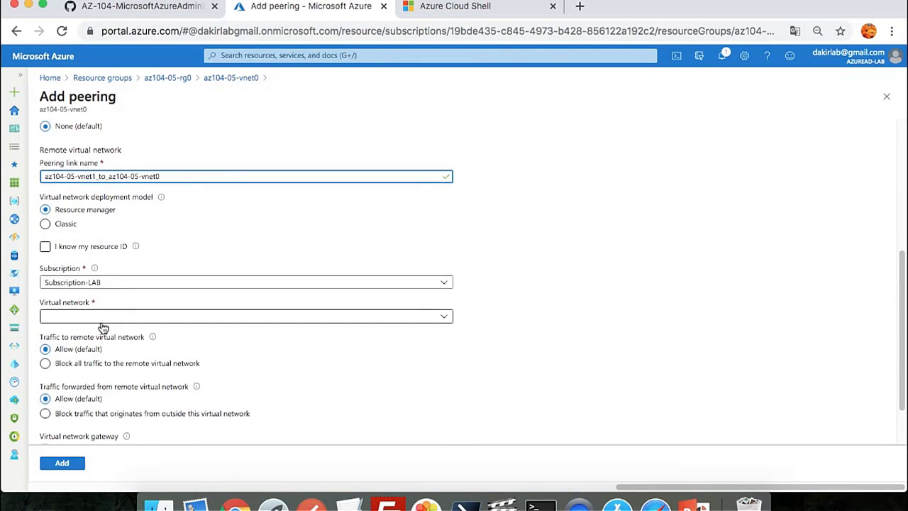
click(103, 322)
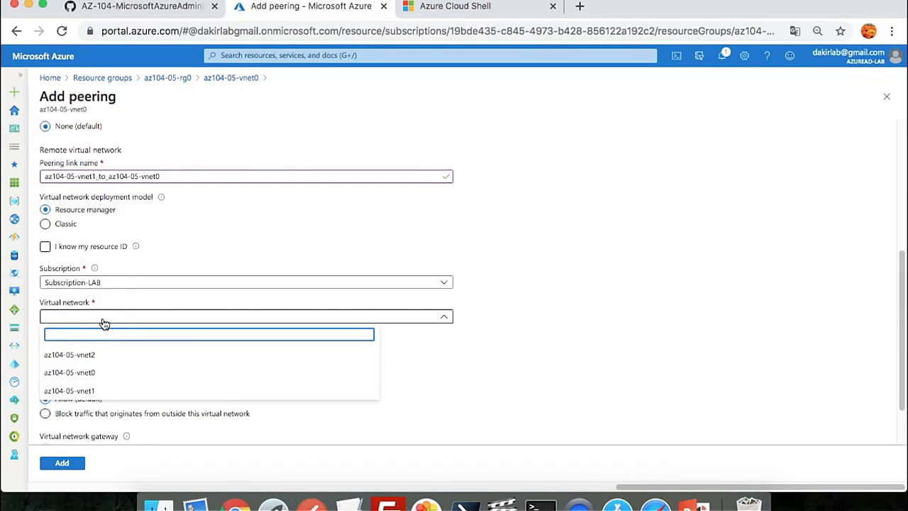
click(90, 392)
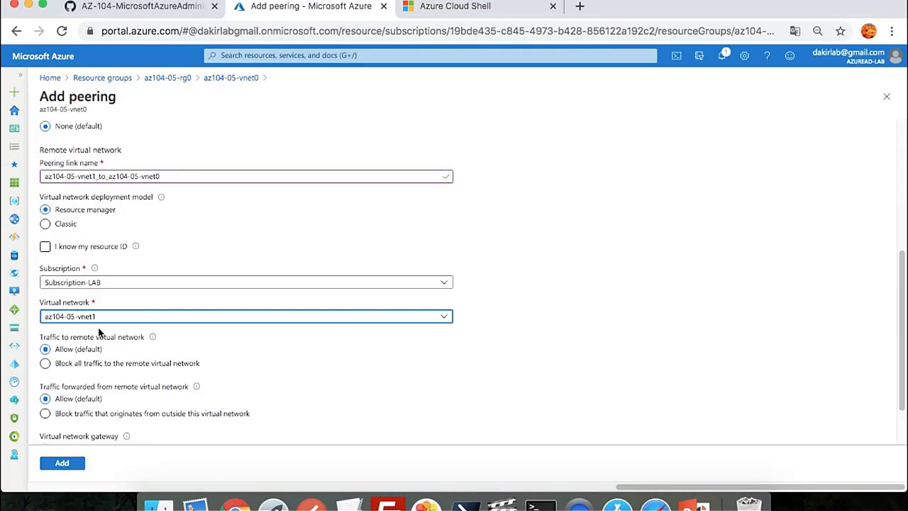
Allow remote traffic, block outside-originated forwarded traffic, and add the vnet0–vnet1 peering
scroll(98, 330, down, 2)
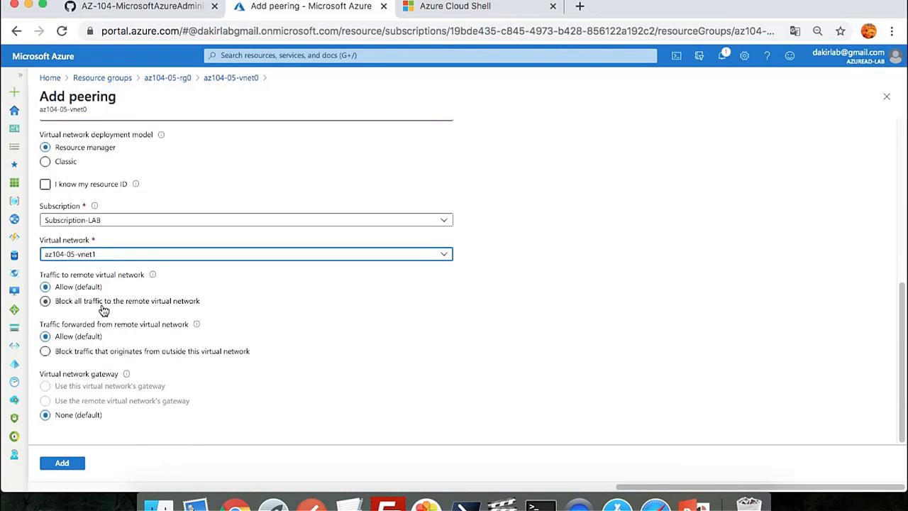
click(76, 288)
click(93, 302)
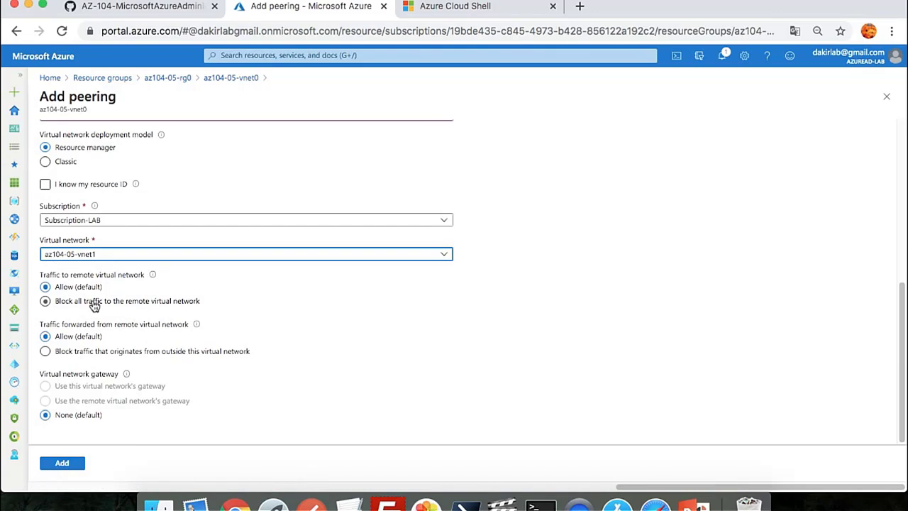
click(78, 288)
click(73, 359)
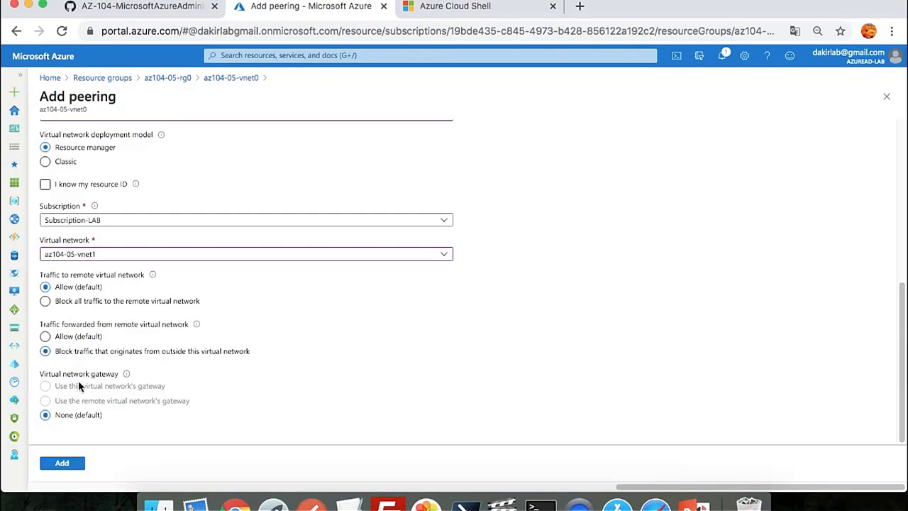
click(68, 462)
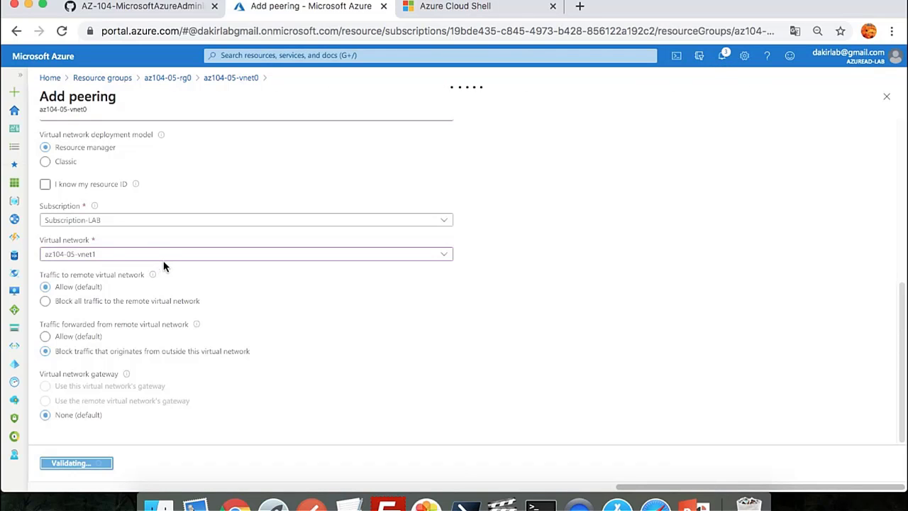
click(185, 6)
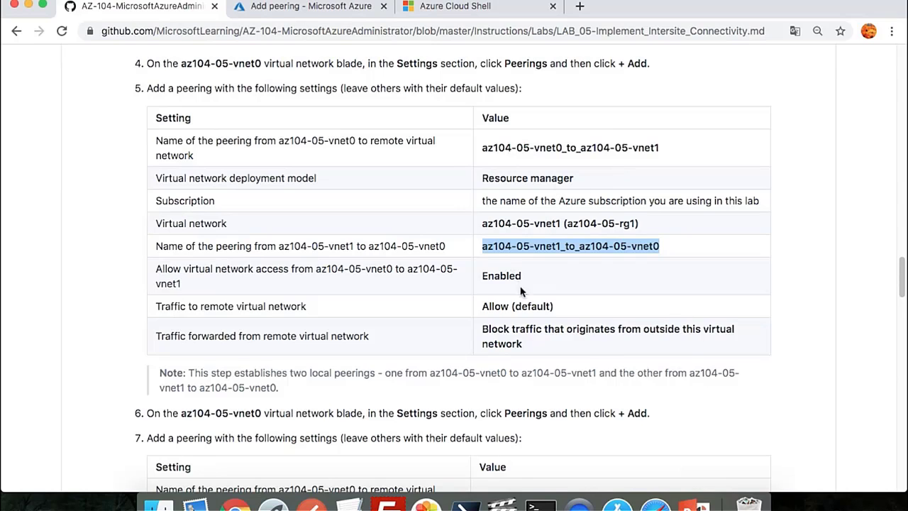
Copy the az104-05-vnet0_to_az104-05-vnet2 peering name from step 7 and return to the Azure form
scroll(521, 298, down, 5)
scroll(521, 302, down, 1)
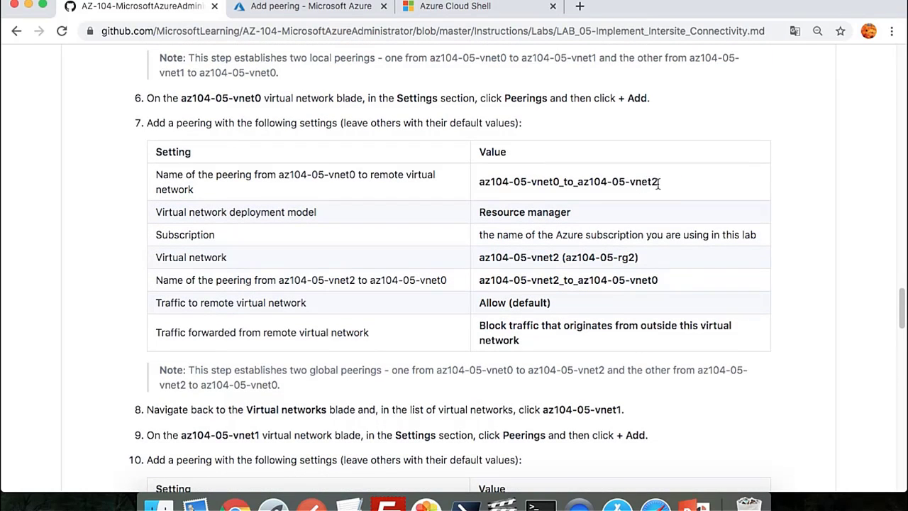
drag(661, 184, 481, 191)
key(super+c)
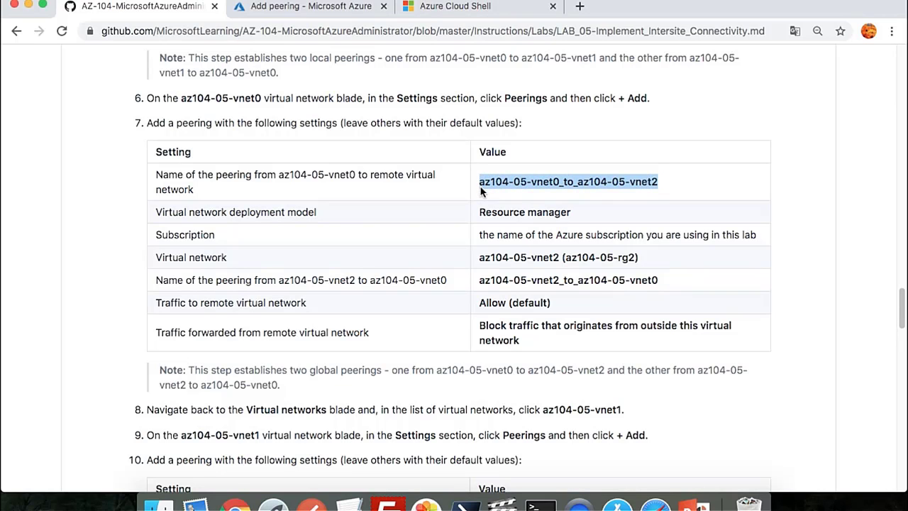
click(300, 10)
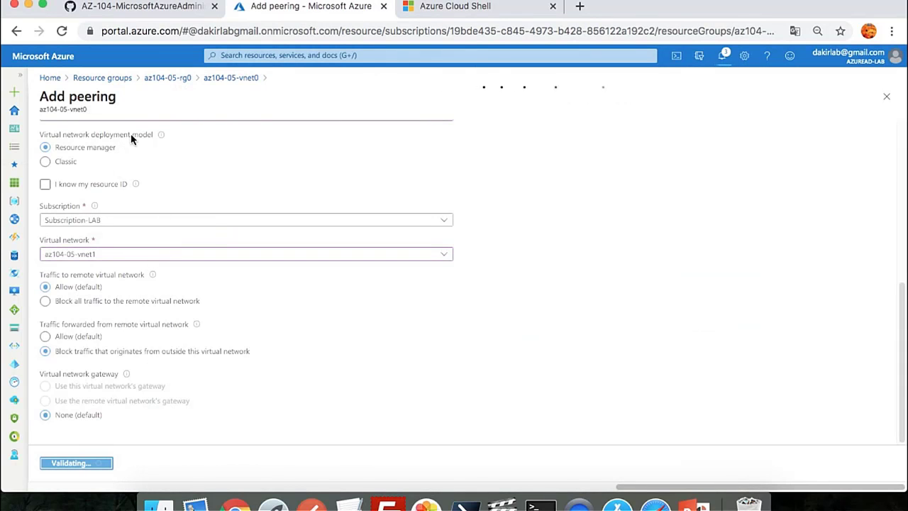
Add a peering on az104-05-vnet0 named az104-05-vnet0_to_az104-05-vnet2, blocking outside-forwarded traffic
click(163, 78)
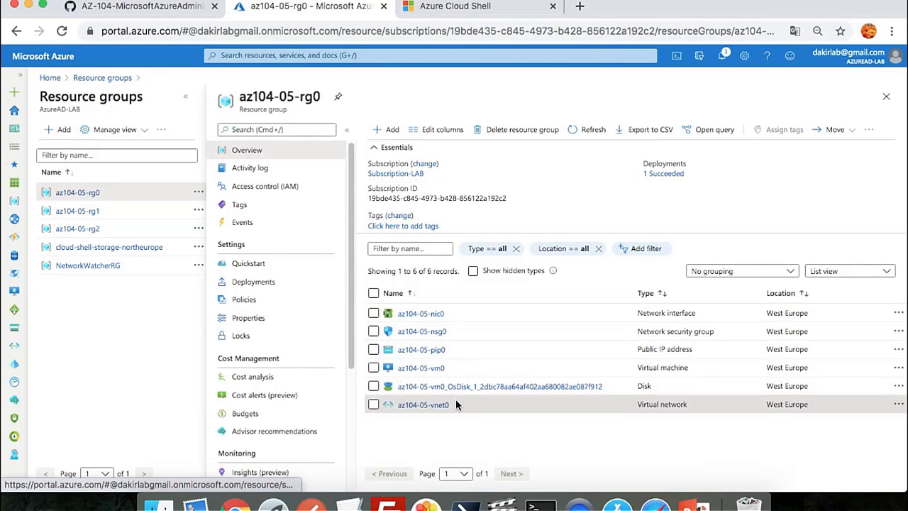
click(423, 405)
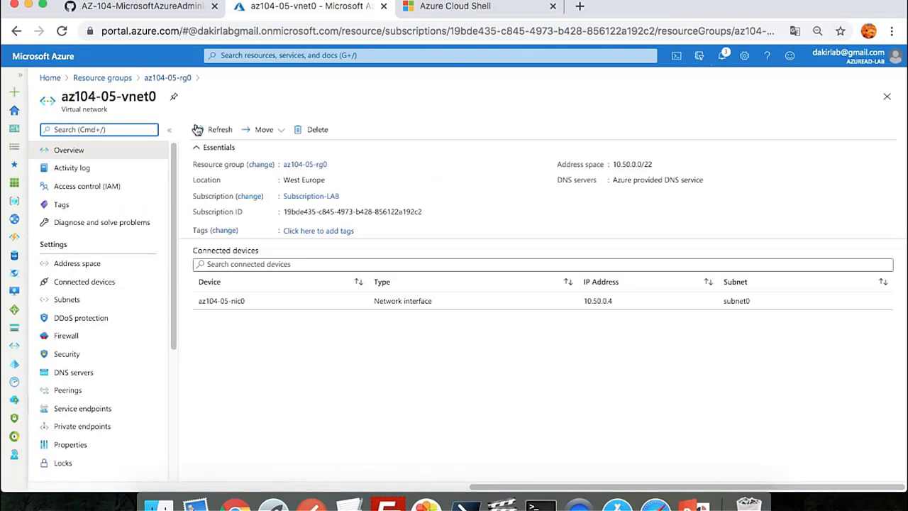
click(72, 392)
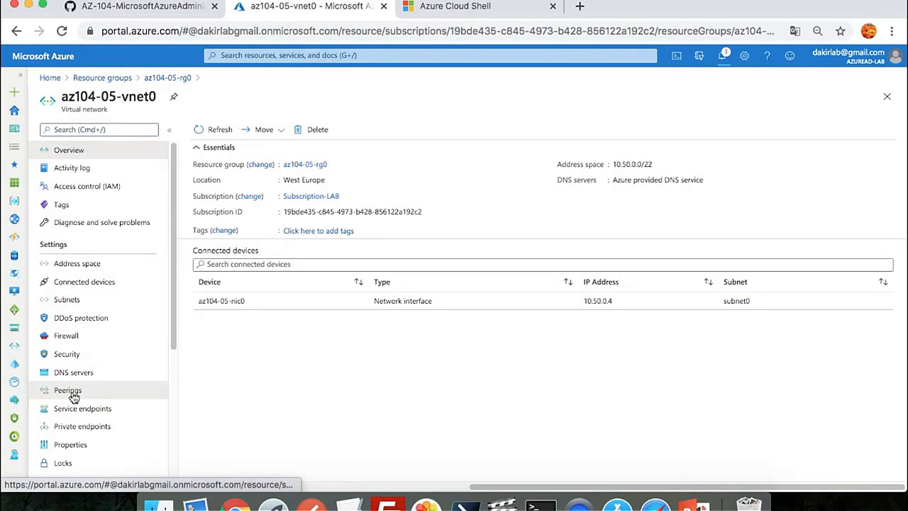
click(210, 129)
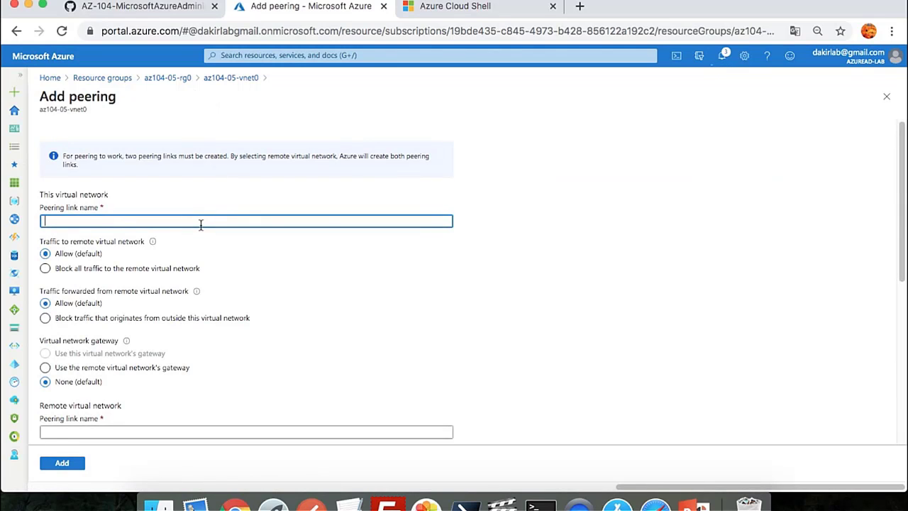
key(super+v)
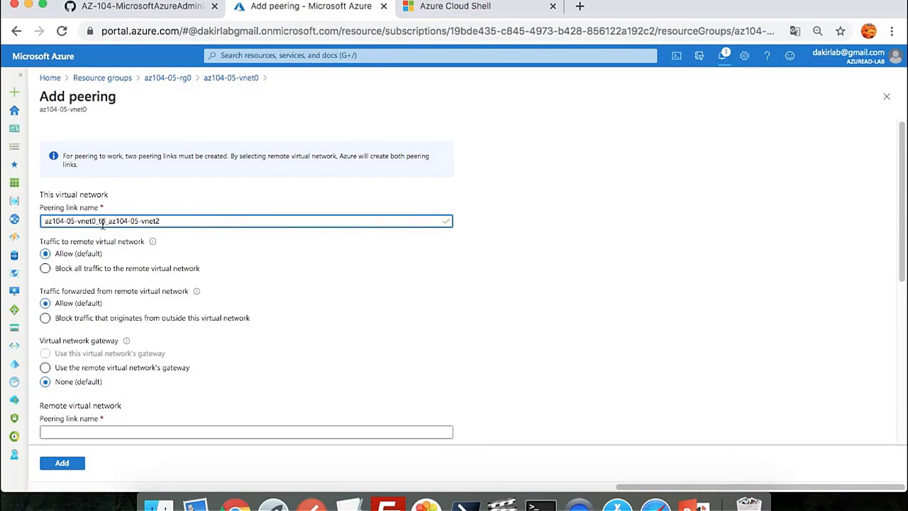
click(78, 319)
Paste and edit the remote peering link name for the vnet2 side
scroll(118, 320, down, 5)
click(101, 266)
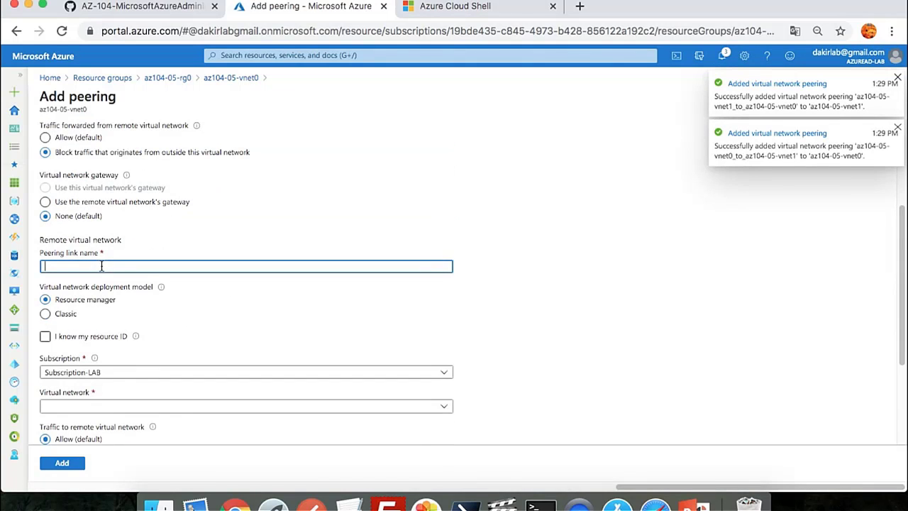
key(super+v)
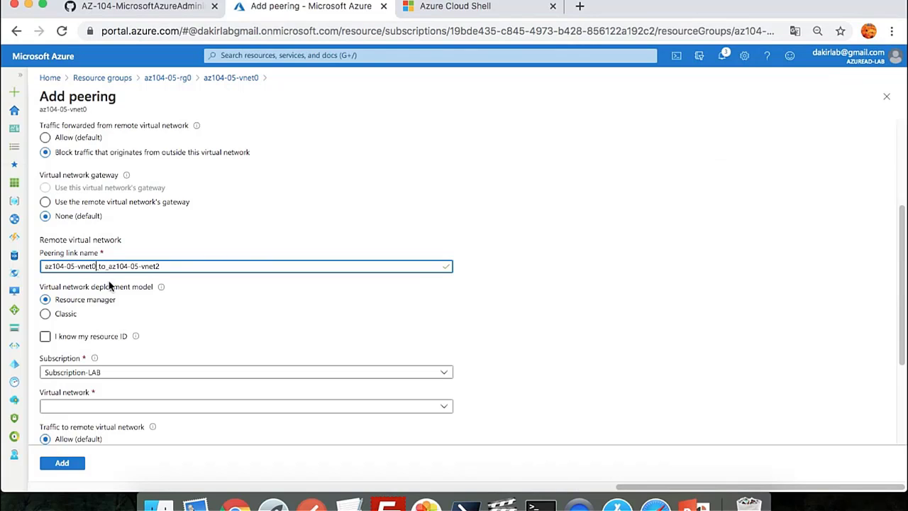
key(BackSpace)
text(2)
Choose az104-05-vnet2 as remote network, block its outside-forwarded traffic, and add the peering
click(106, 408)
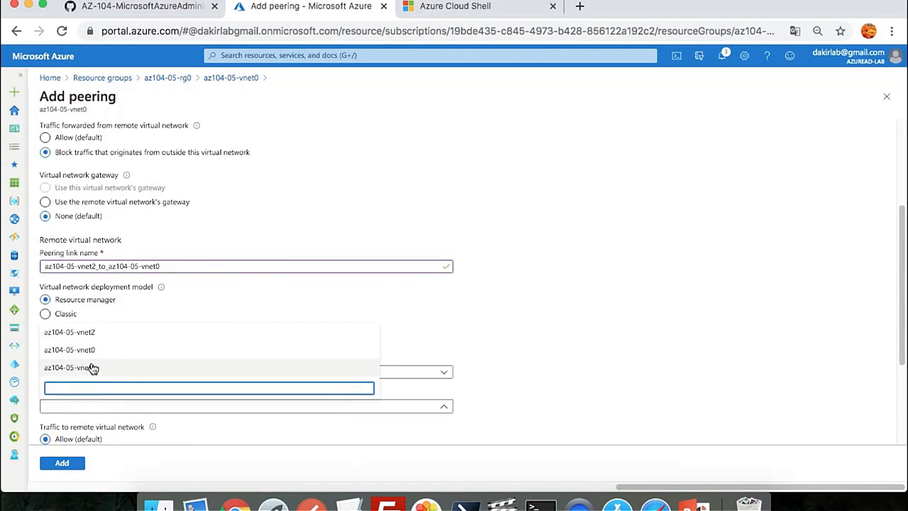
click(92, 334)
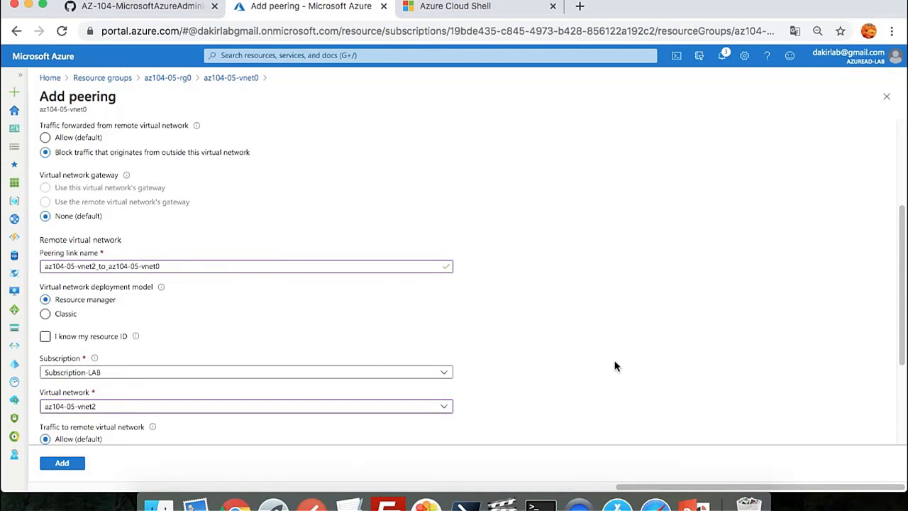
scroll(614, 365, down, 3)
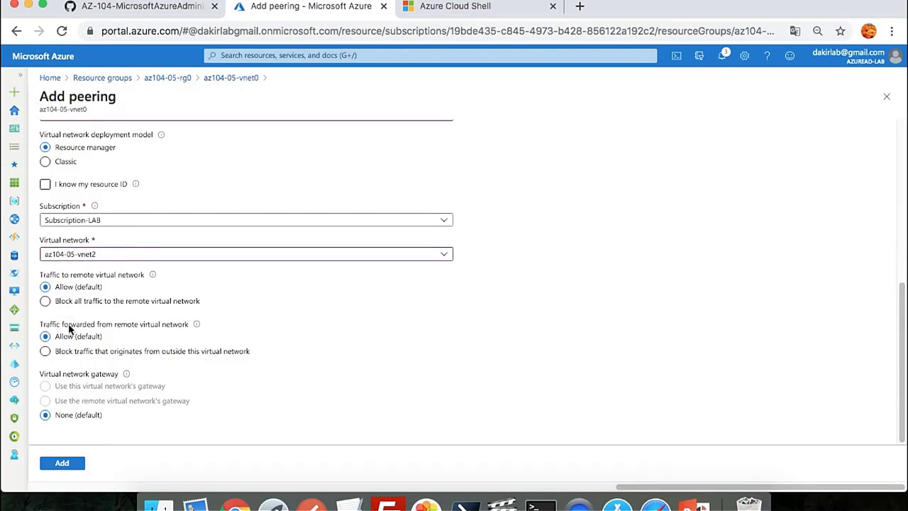
click(61, 355)
click(63, 463)
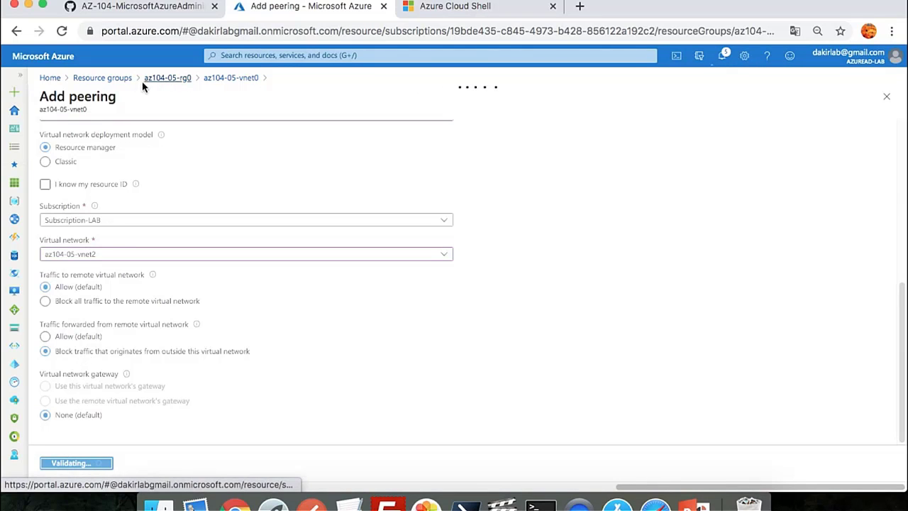
Start a new peering on az104-05-vnet1 in resource group az104-05-rg1
click(121, 81)
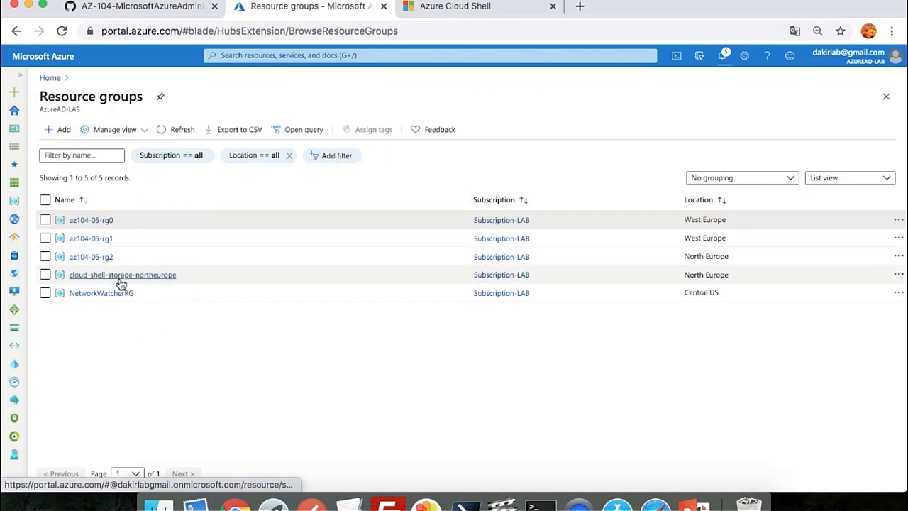
click(100, 242)
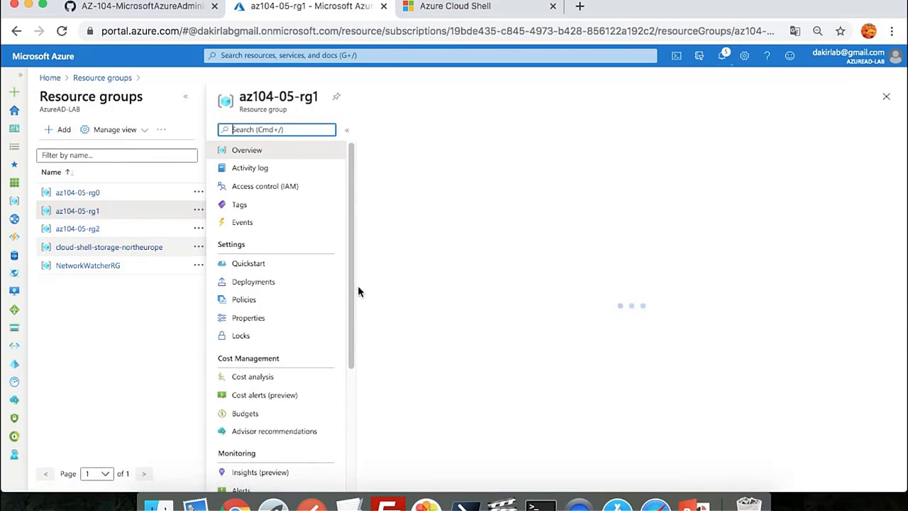
click(437, 405)
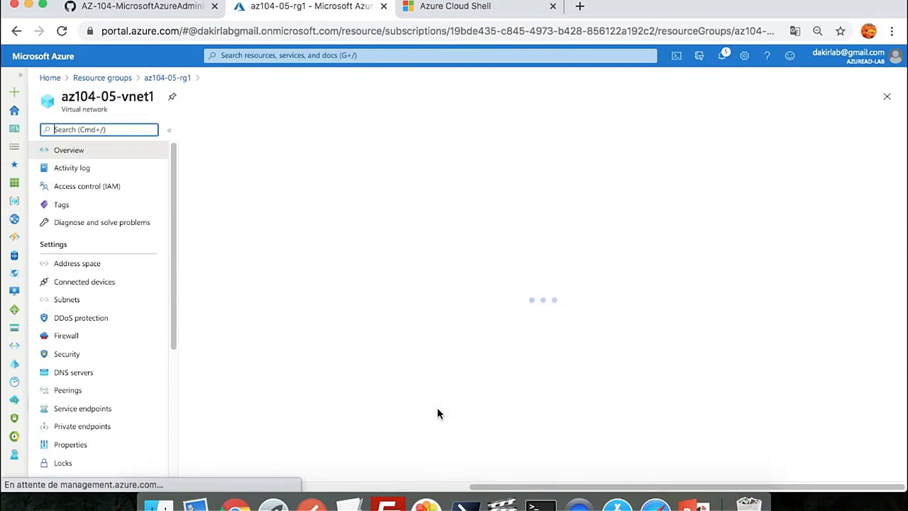
click(68, 390)
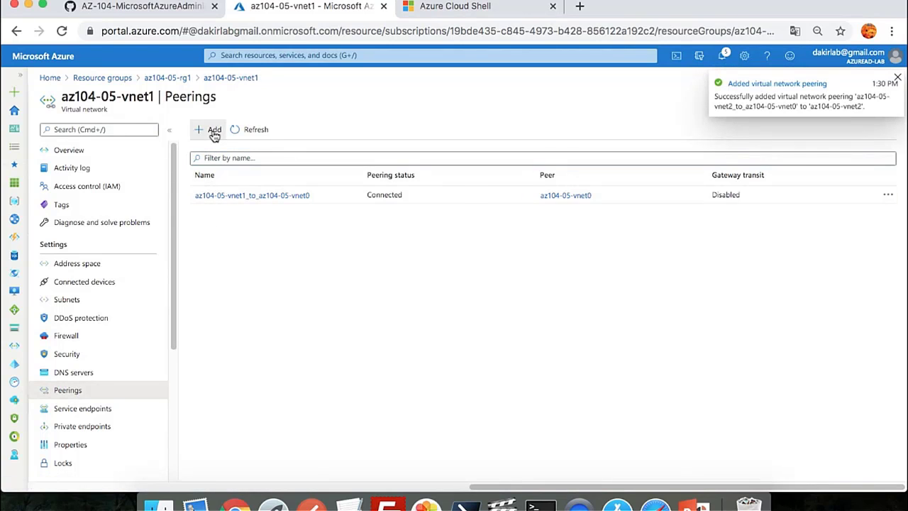
click(214, 134)
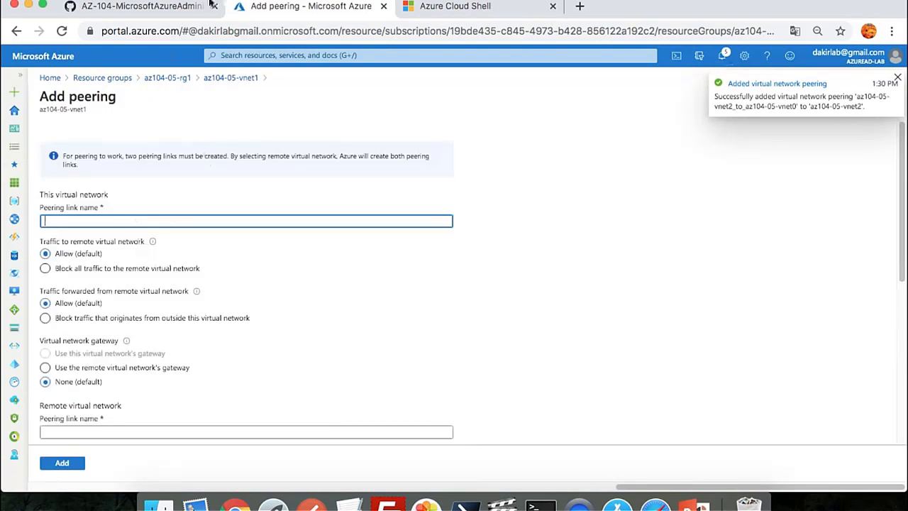
Name the vnet1 local link by changing vnet0 to vnet1, and block outside-forwarded traffic
key(super+v)
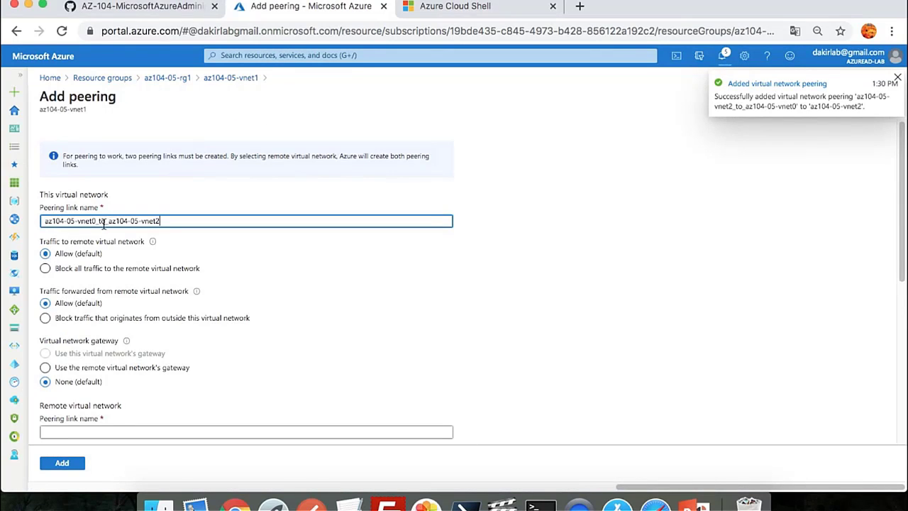
click(96, 220)
key(BackSpace)
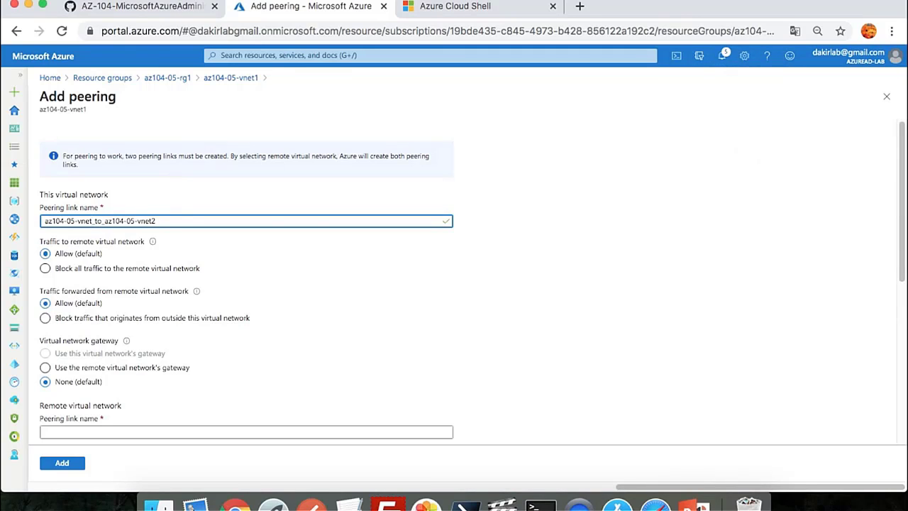
text(1)
key(super+a)
key(super+c)
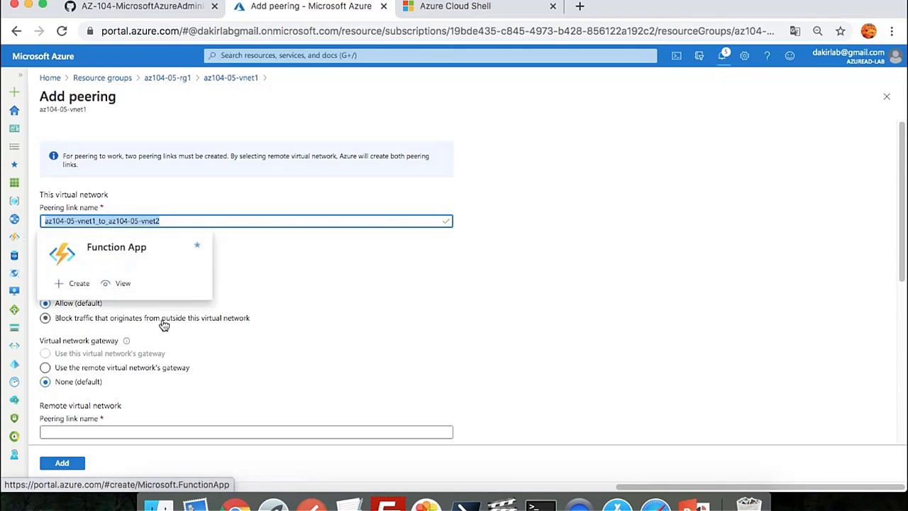
click(443, 287)
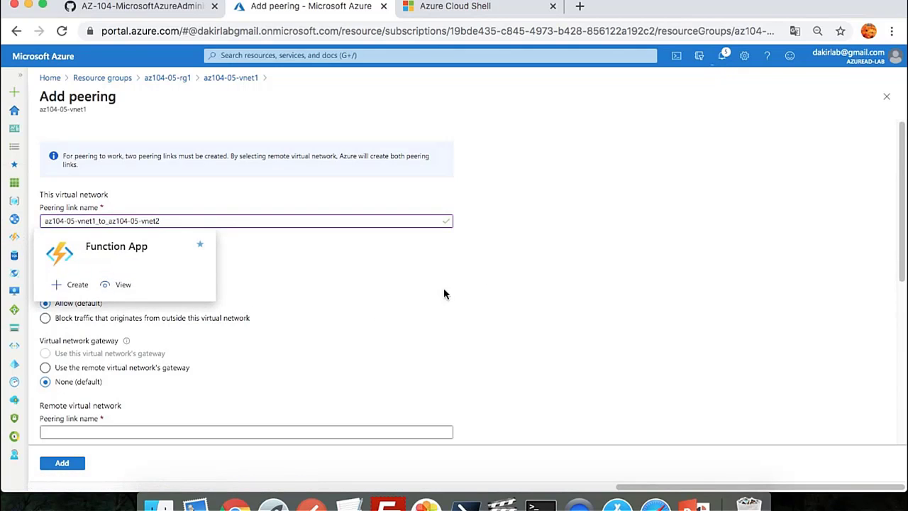
click(63, 318)
Enter remote link name az104-05-vnet2_to_az104-05-vnet1
scroll(64, 323, down, 2)
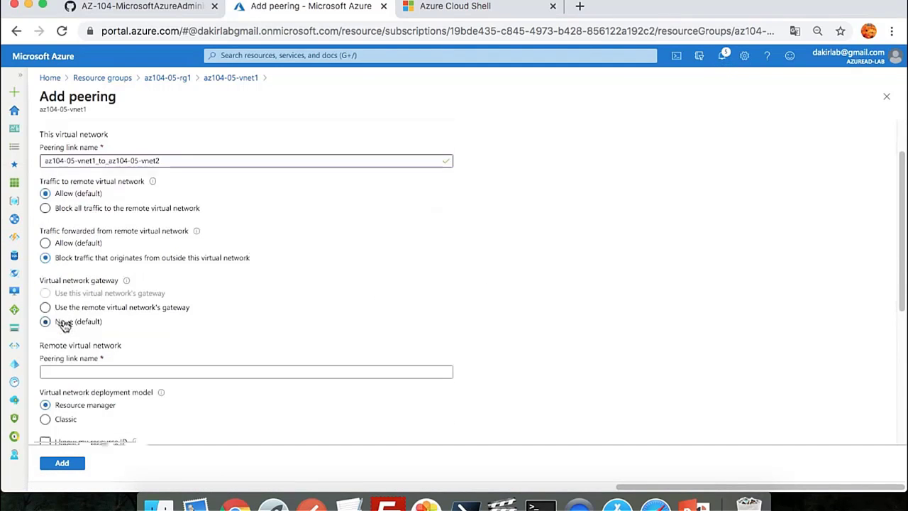
scroll(64, 324, down, 1)
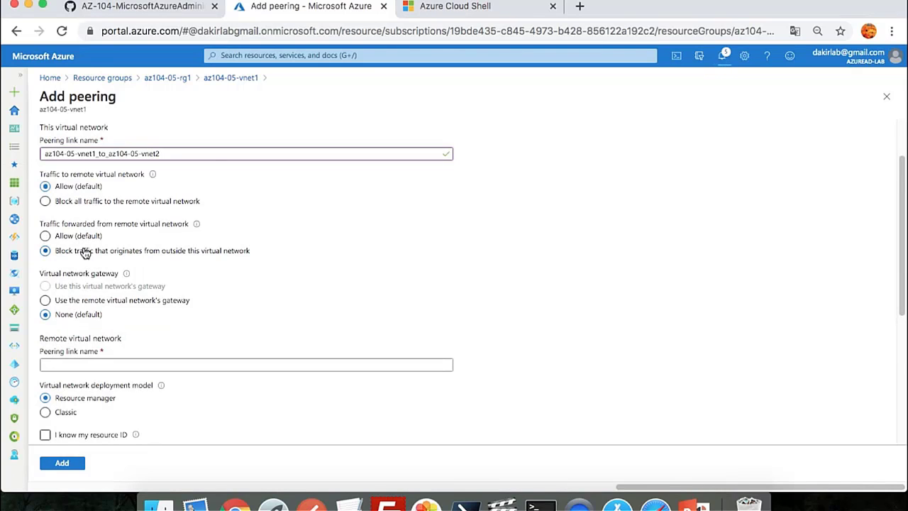
scroll(83, 248, down, 1)
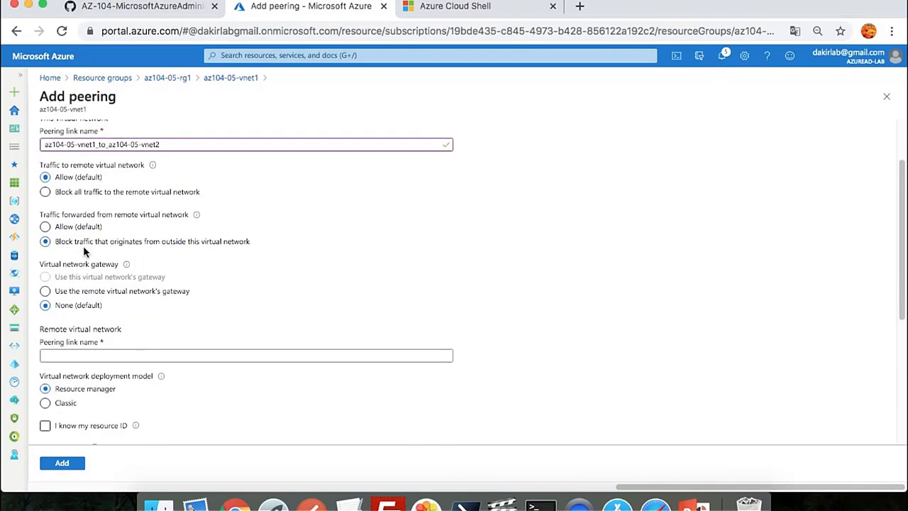
click(111, 342)
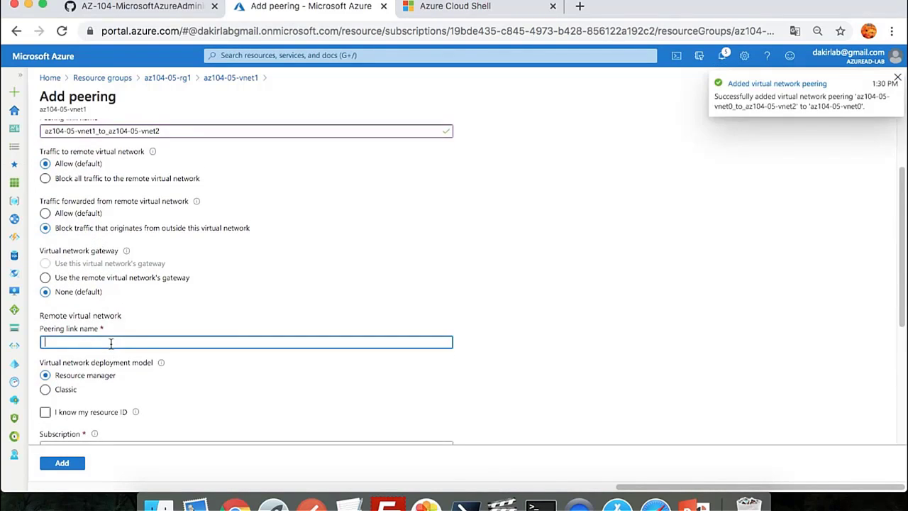
key(super+v)
click(93, 343)
key(BackSpace)
text(2)
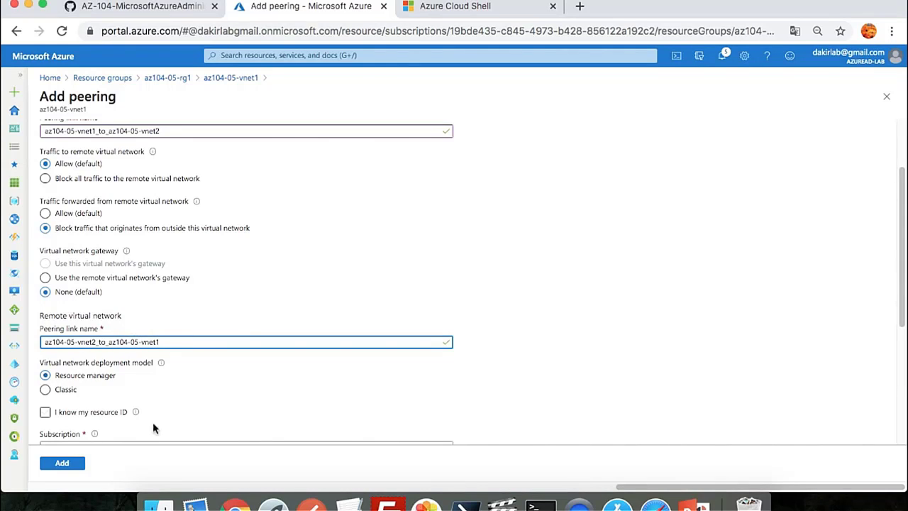
Select az104-05-vnet2 as remote network, block its outside-forwarded traffic, and add the peering
scroll(511, 323, down, 5)
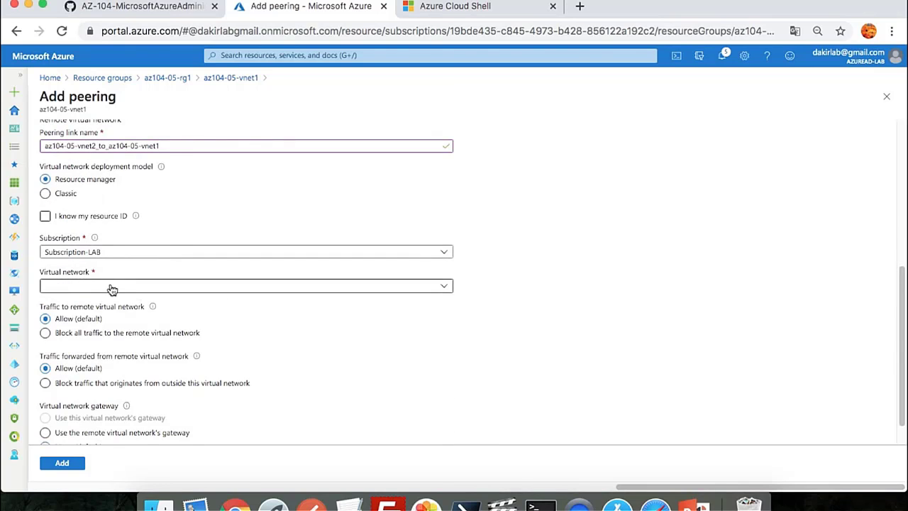
click(109, 289)
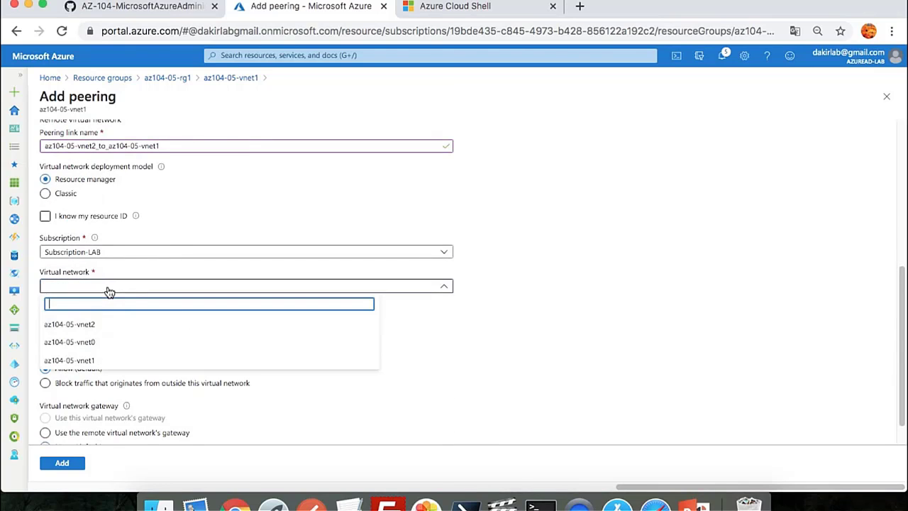
click(95, 325)
click(196, 210)
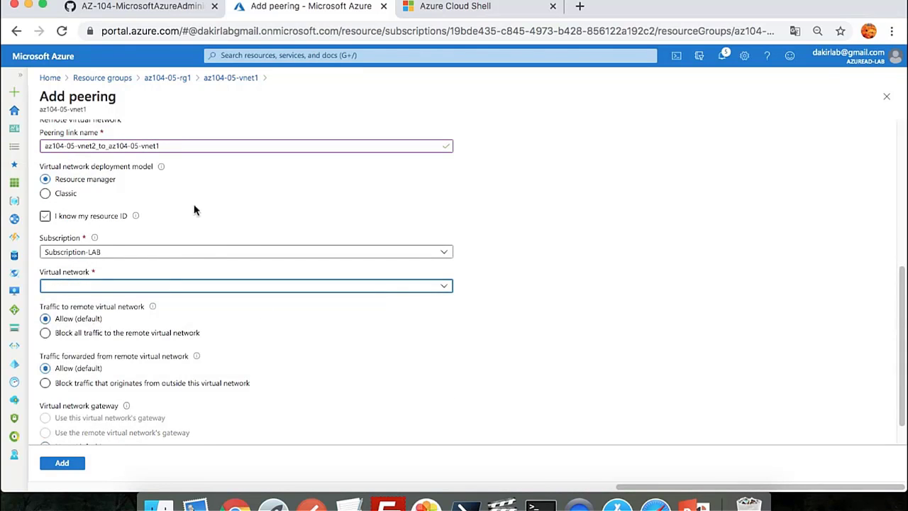
click(119, 287)
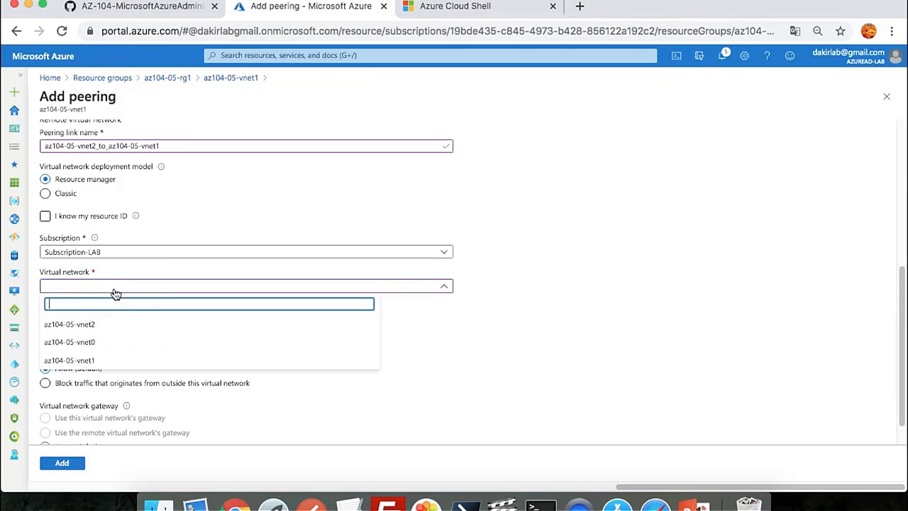
click(85, 328)
click(84, 385)
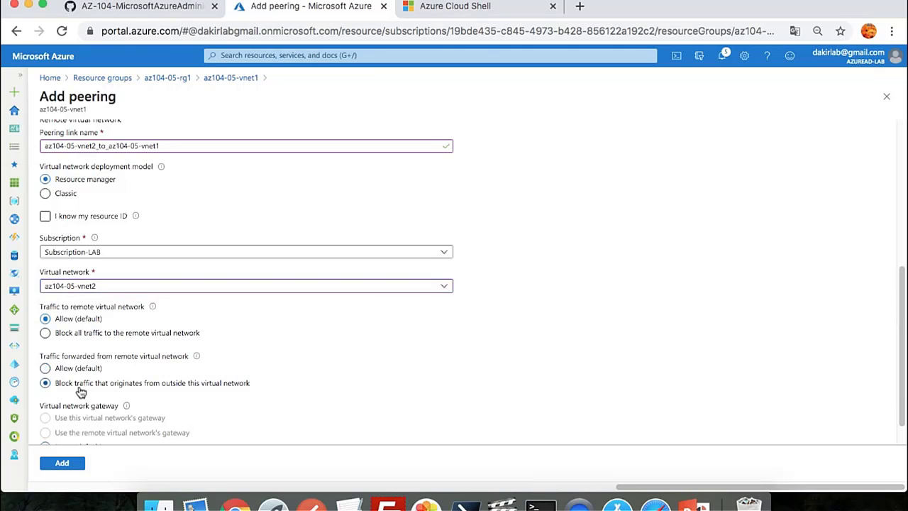
scroll(213, 410, down, 1)
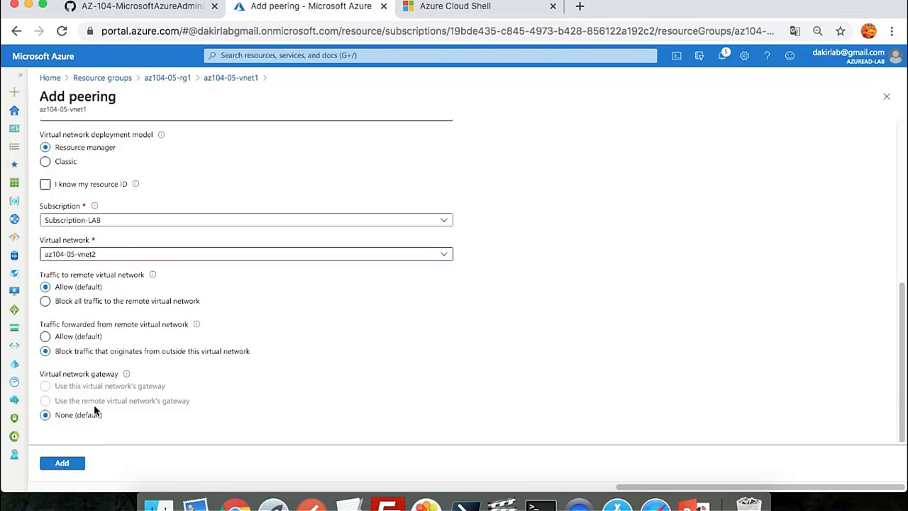
click(62, 466)
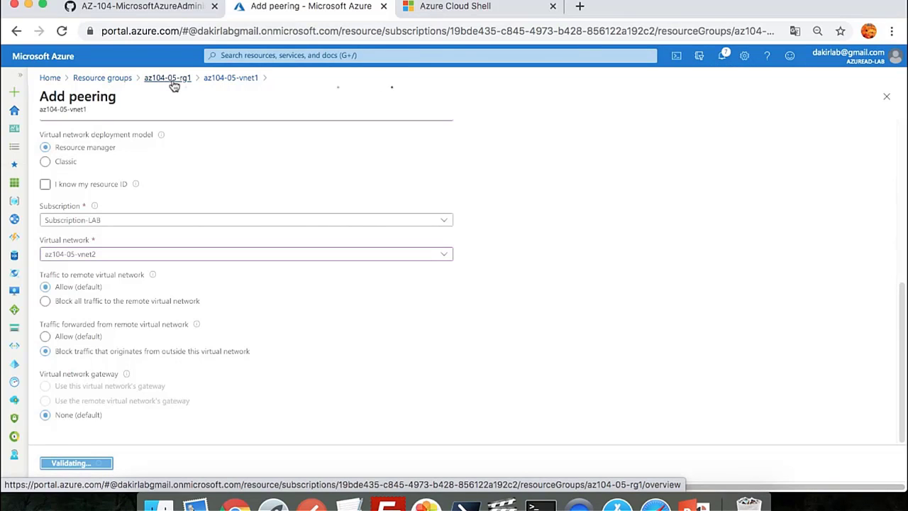
Refresh vnet1's peerings until the vnet2 link shows Connected, then open az104-05-rg2
click(216, 81)
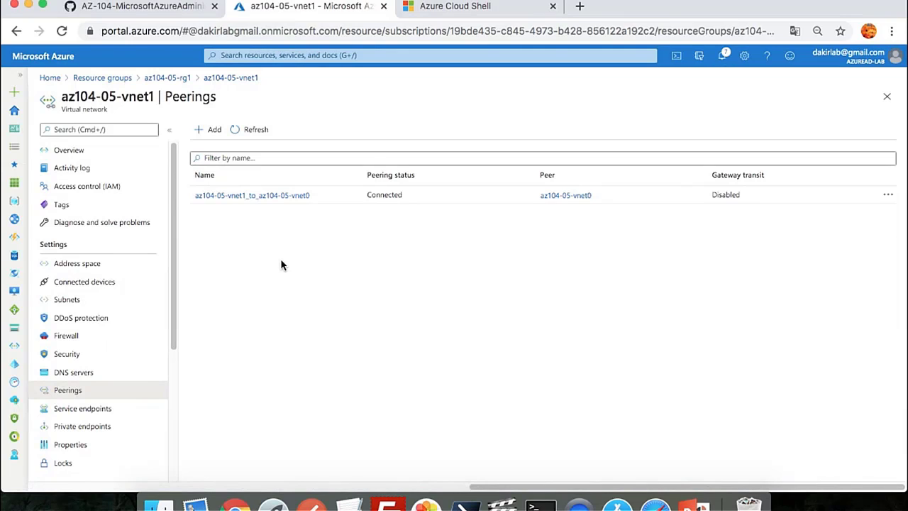
click(256, 135)
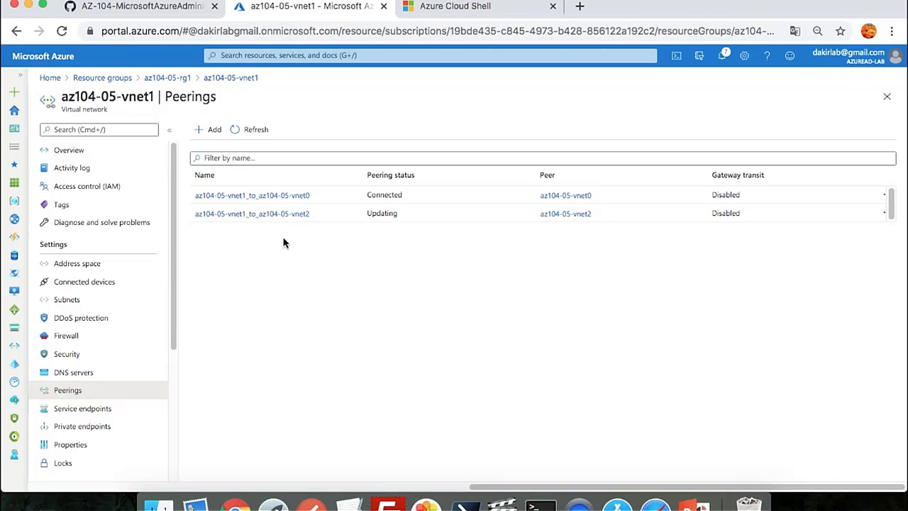
click(254, 131)
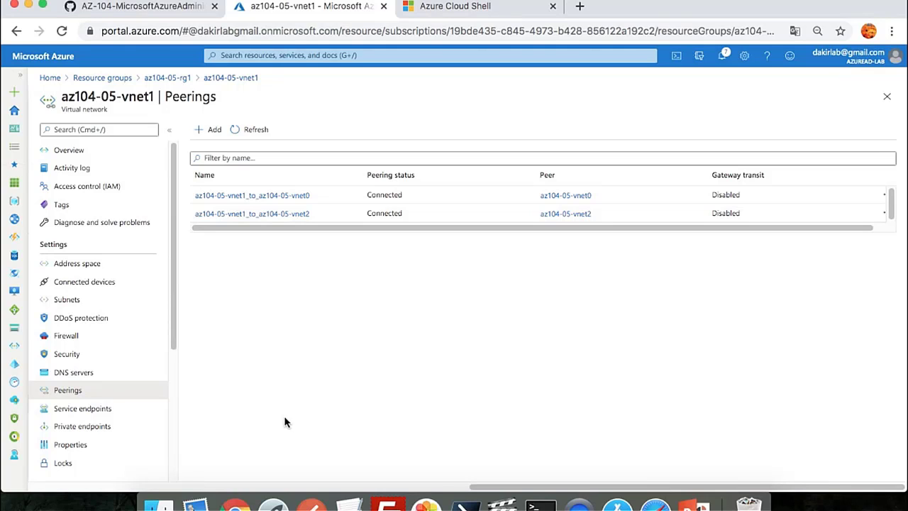
click(156, 78)
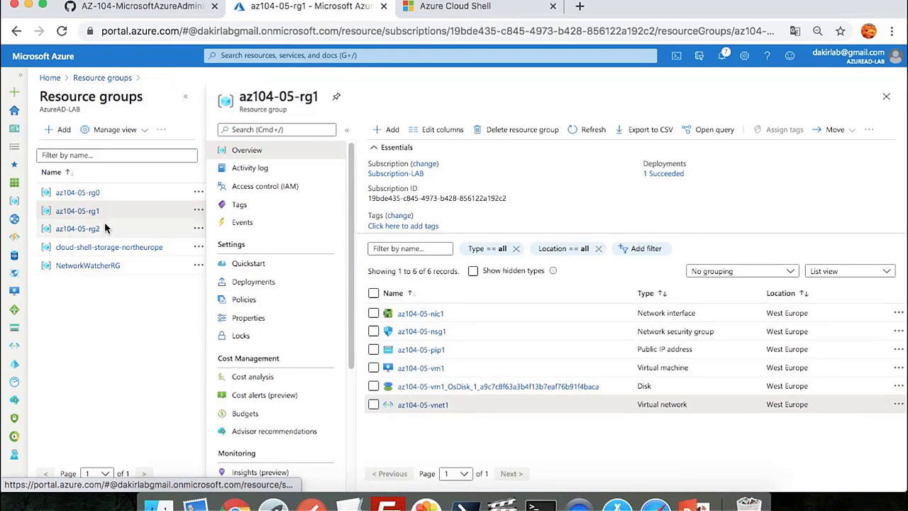
click(88, 230)
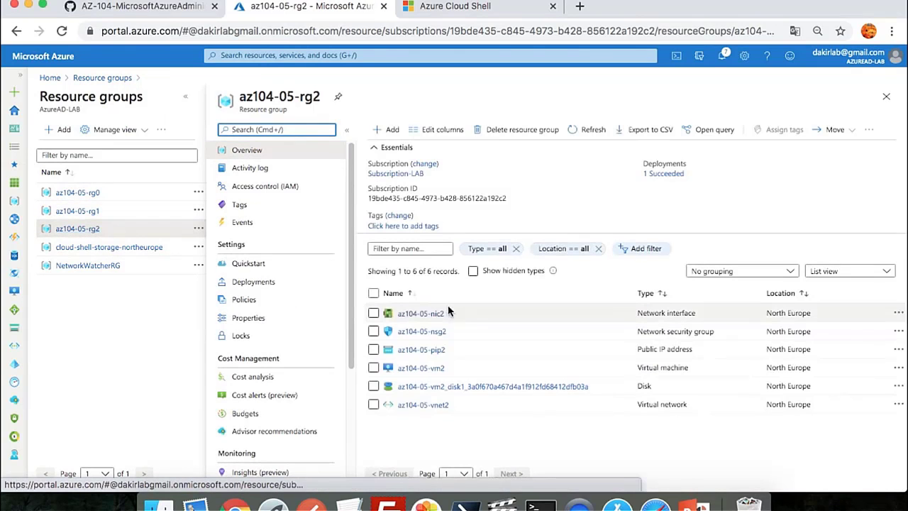
Confirm az104-05-vnet2's peerings to vnet0 and vnet1 are Connected, then return to Resource groups
click(429, 405)
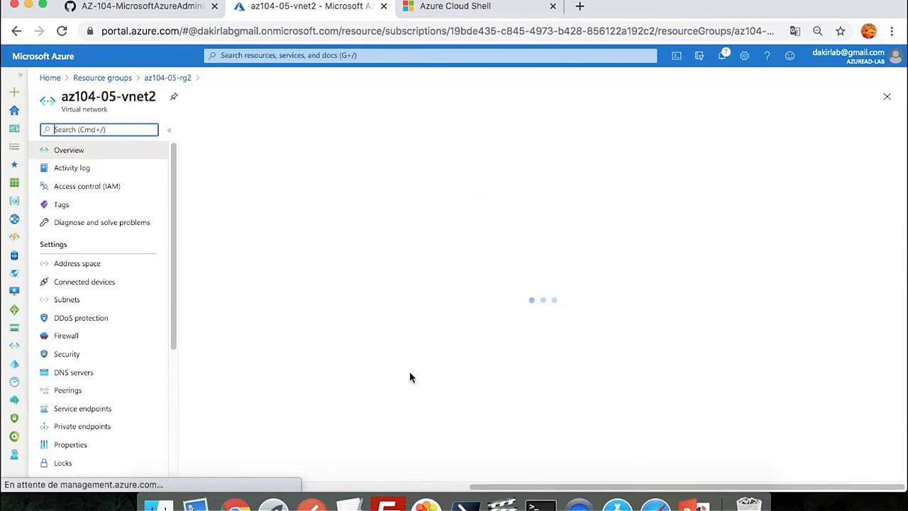
click(78, 392)
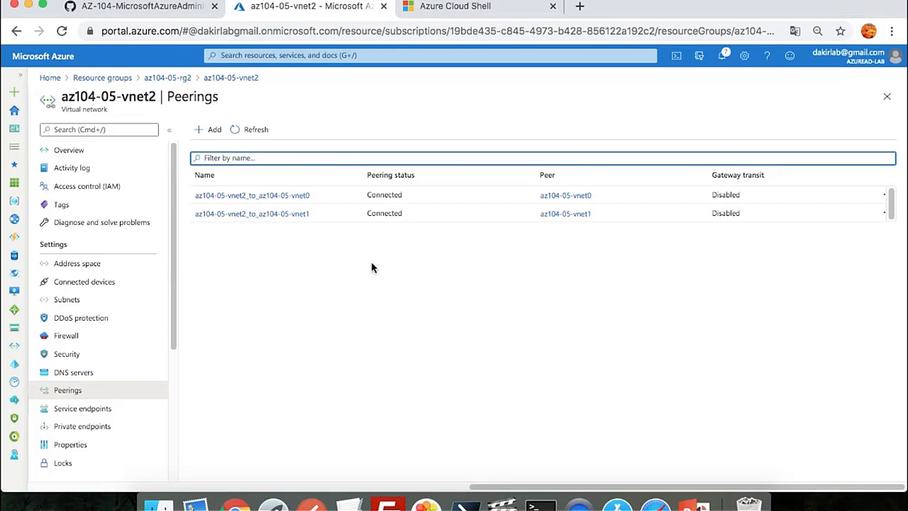
click(102, 77)
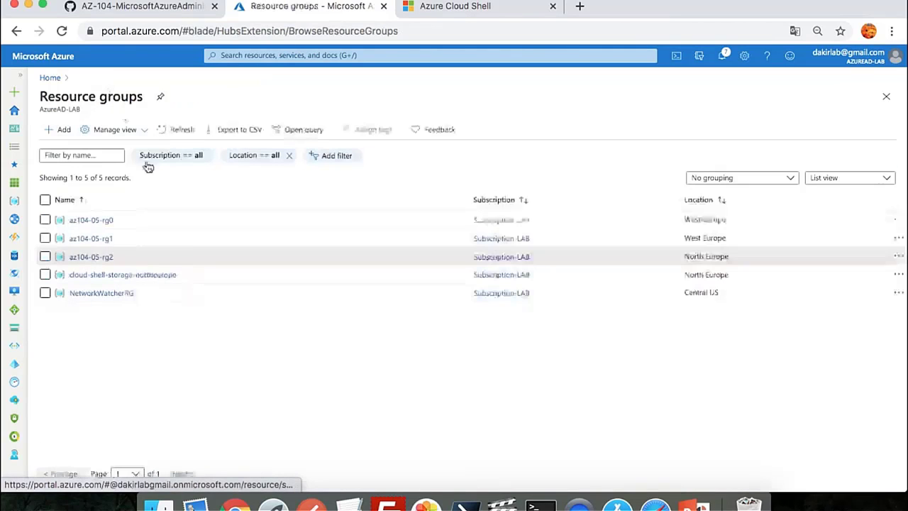
Check the az104-05-pip0 public IP details in the az104-05-rg0 resource group
click(91, 220)
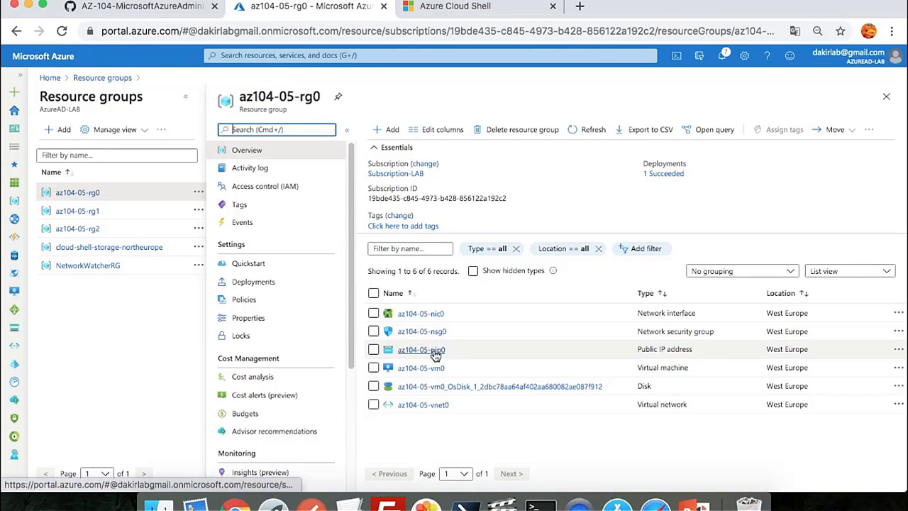
click(436, 354)
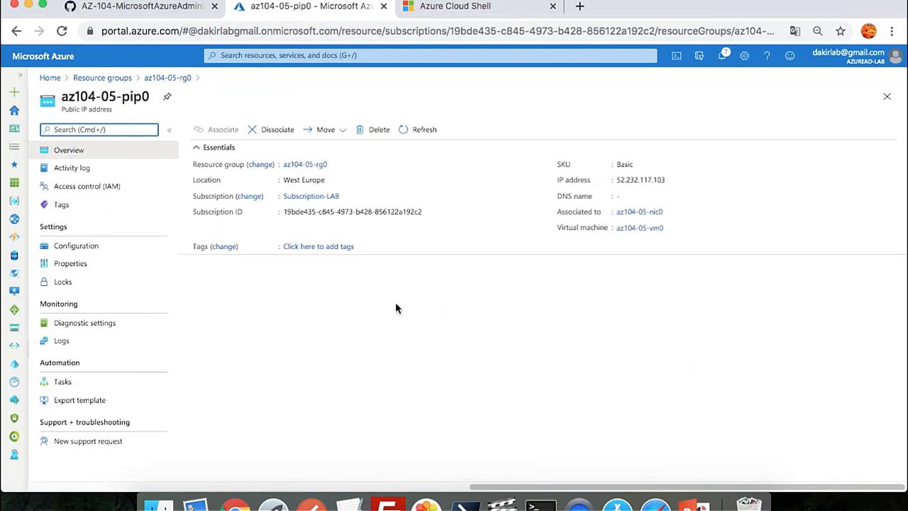
click(158, 80)
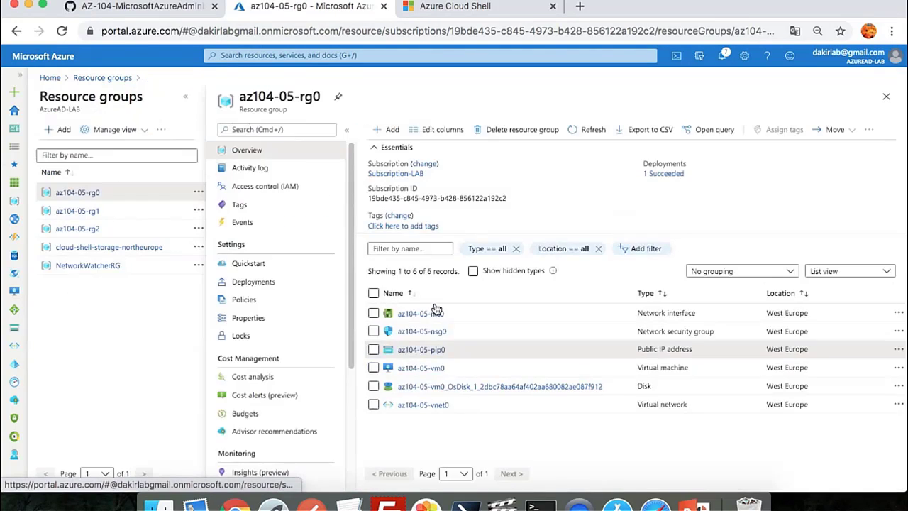
Download the RDP file for az104-05-vm0 at 52.232.117.103 on port 3389
click(425, 369)
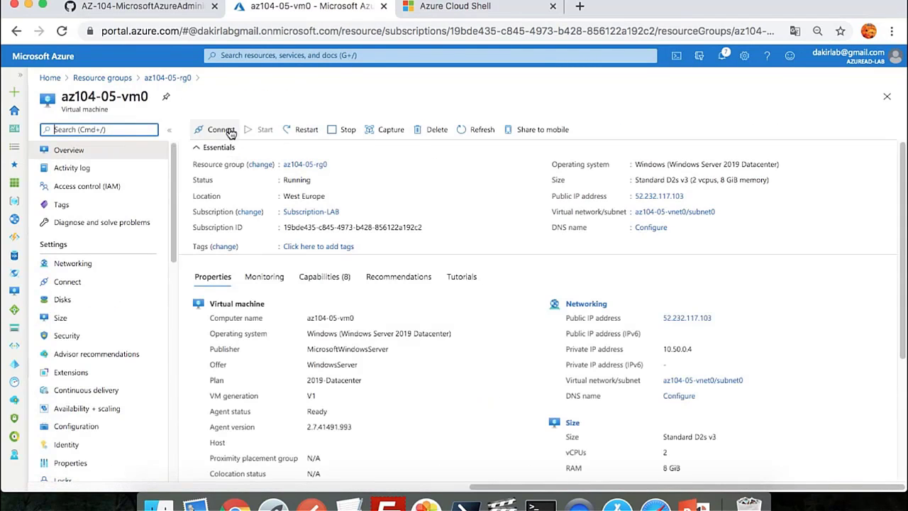
click(227, 130)
click(213, 149)
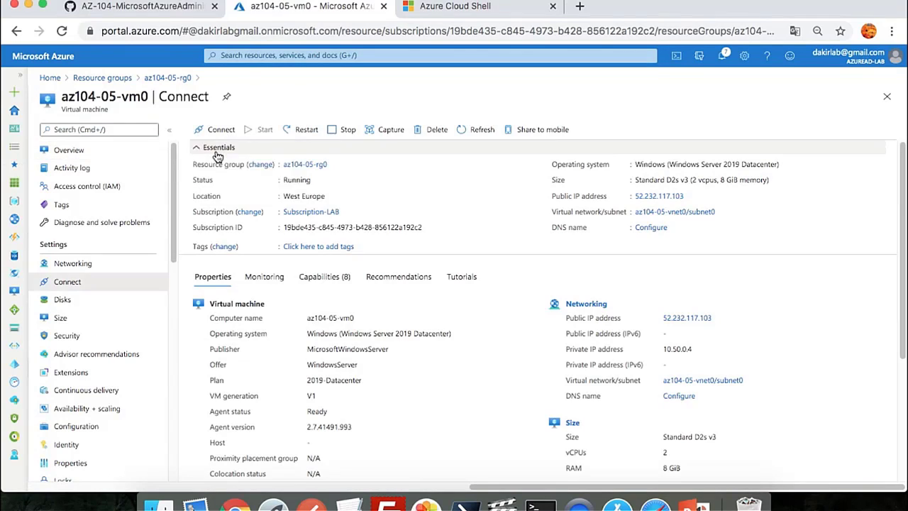
click(251, 310)
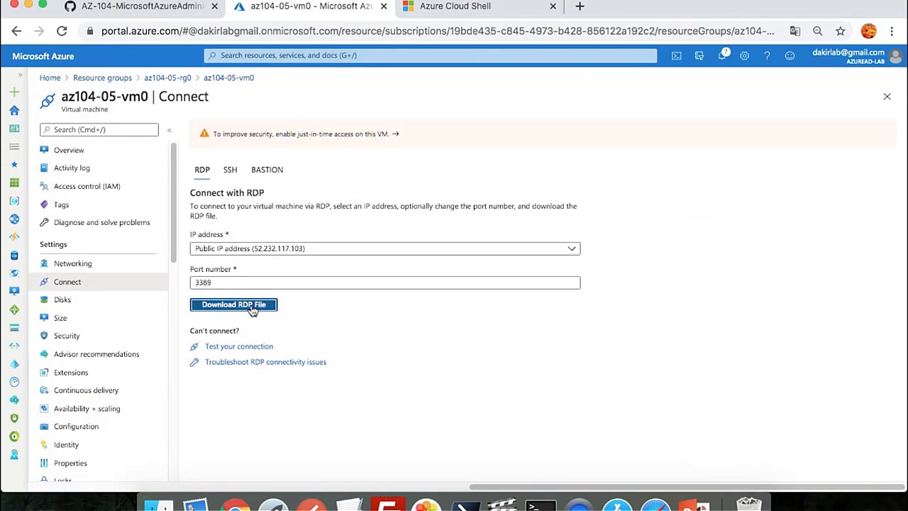
Open the vm0 RDP file, sign in with the lab credentials, accept the certificate, and window the session
click(81, 473)
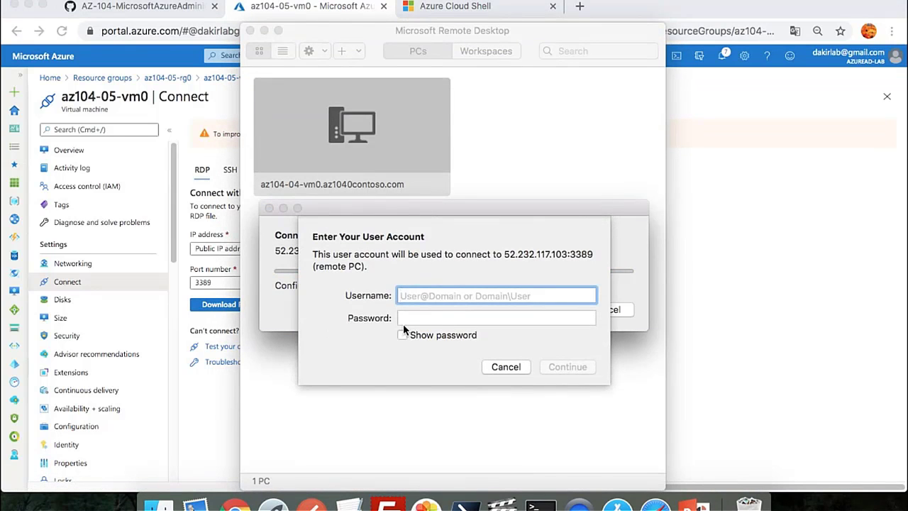
text(student)
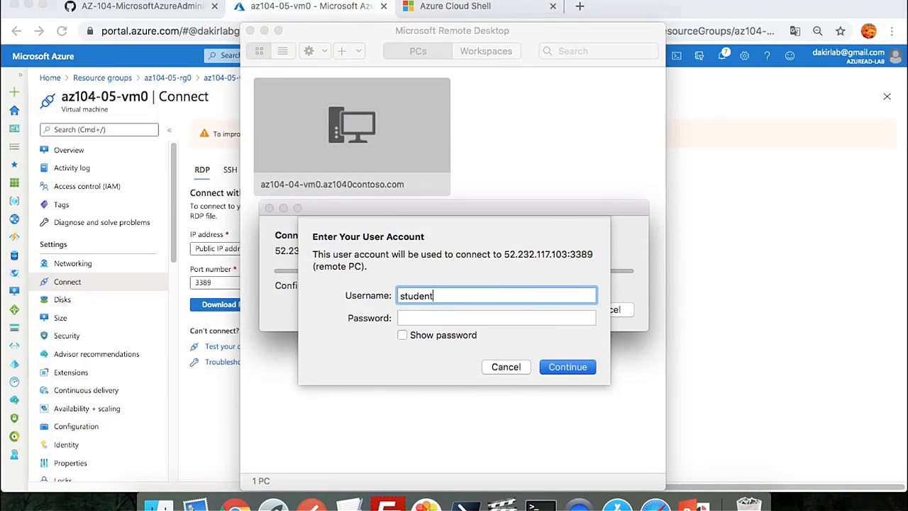
key(Tab)
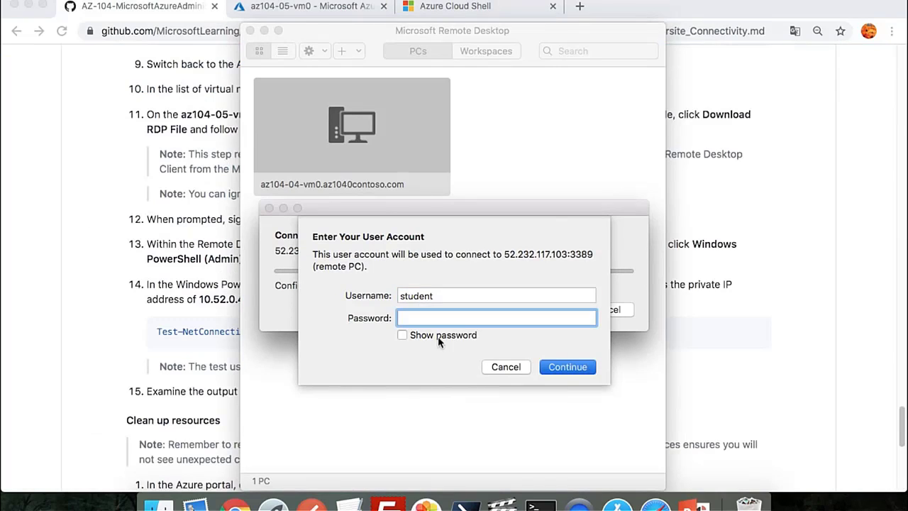
text(Pa55w.rd1234)
key(Return)
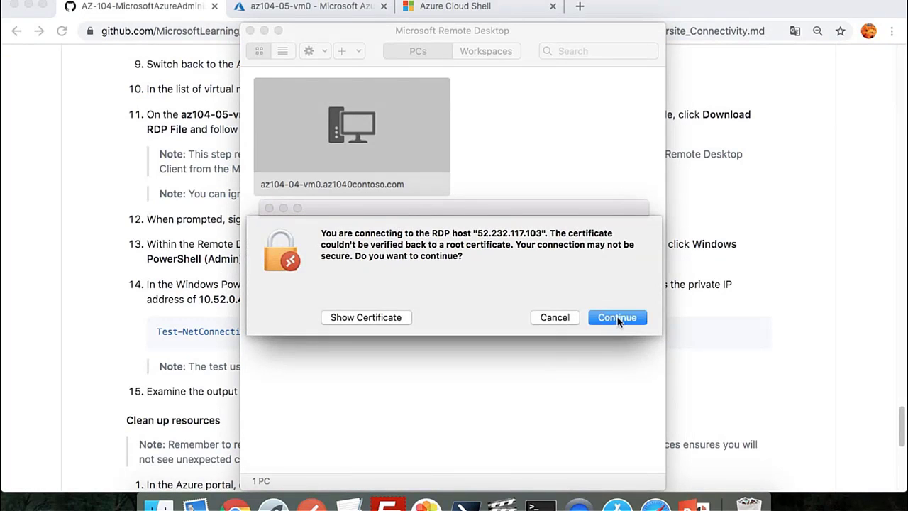
click(616, 318)
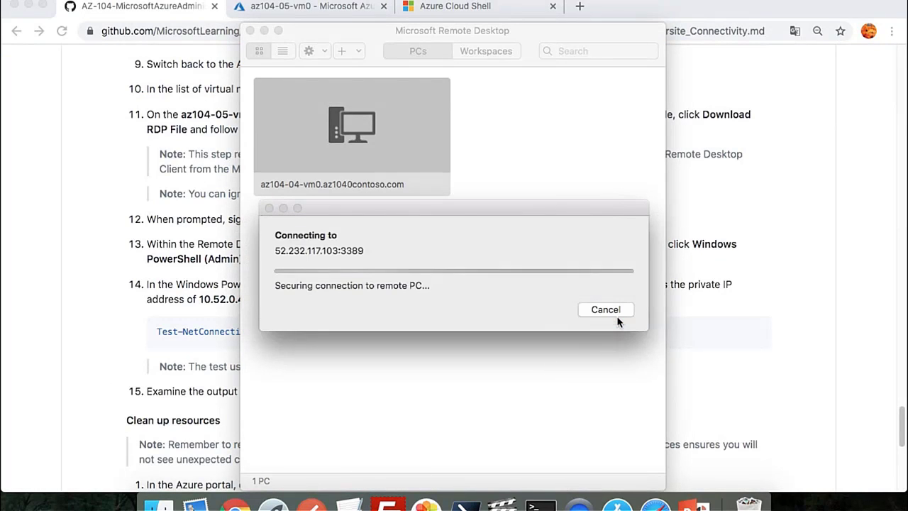
click(273, 10)
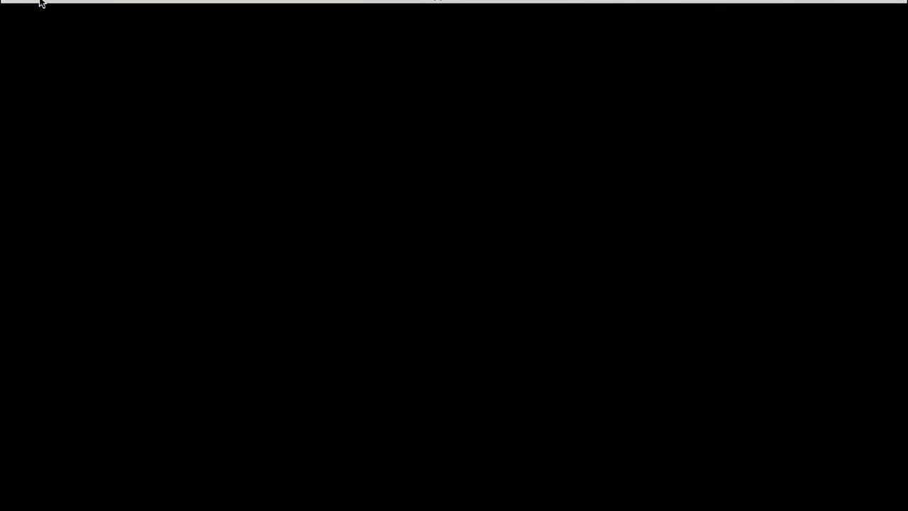
click(41, 3)
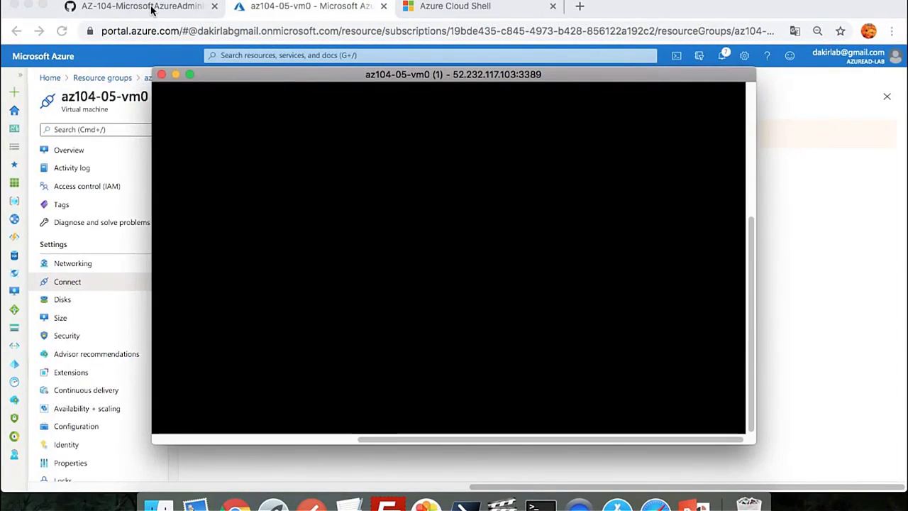
Select and copy the step-6 Test-NetConnection command for 10.51.0.4 from the GitHub lab
click(151, 10)
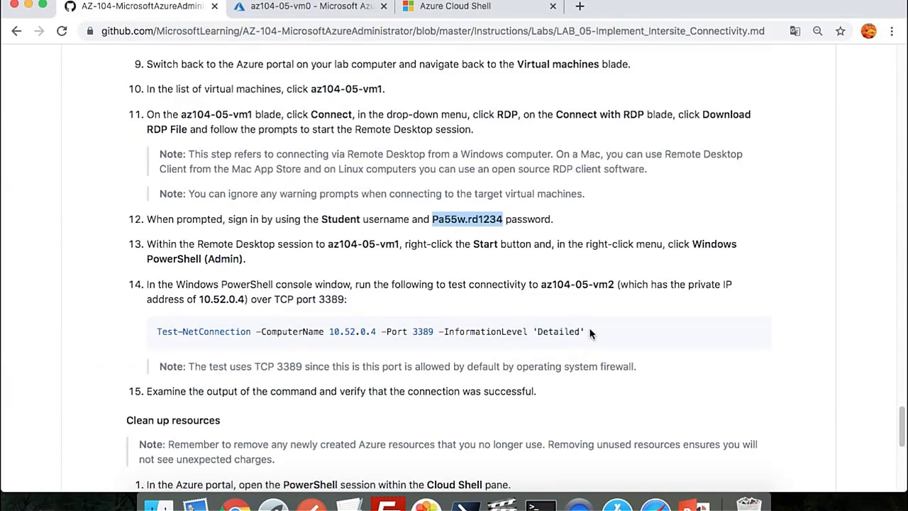
drag(589, 331, 156, 331)
drag(364, 322, 147, 335)
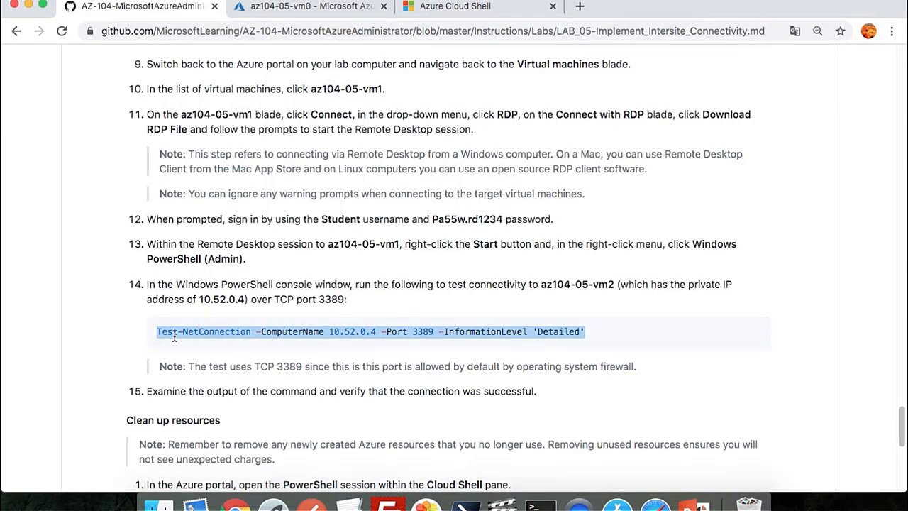
scroll(289, 314, up, 5)
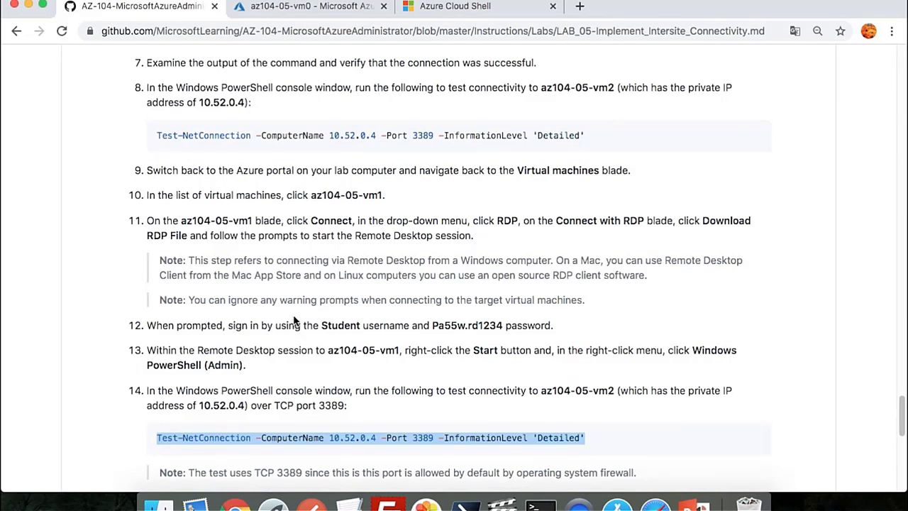
scroll(293, 315, up, 4)
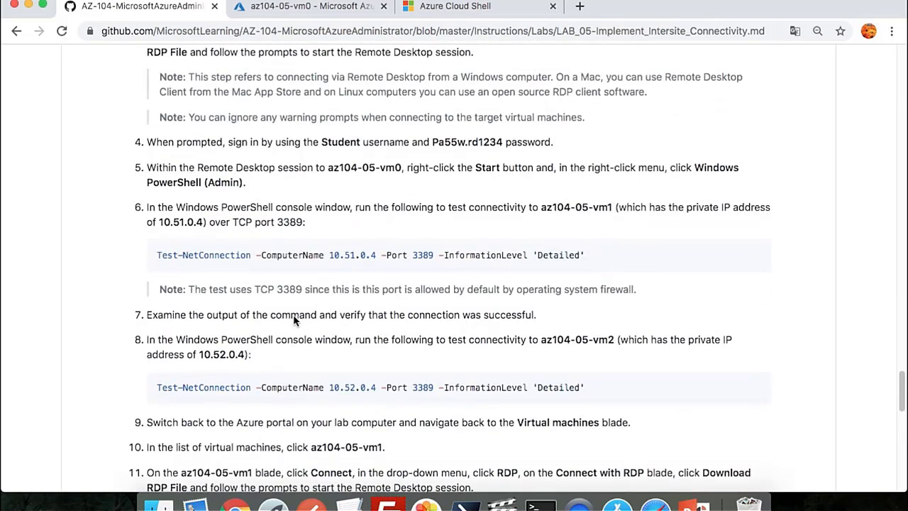
scroll(293, 319, up, 1)
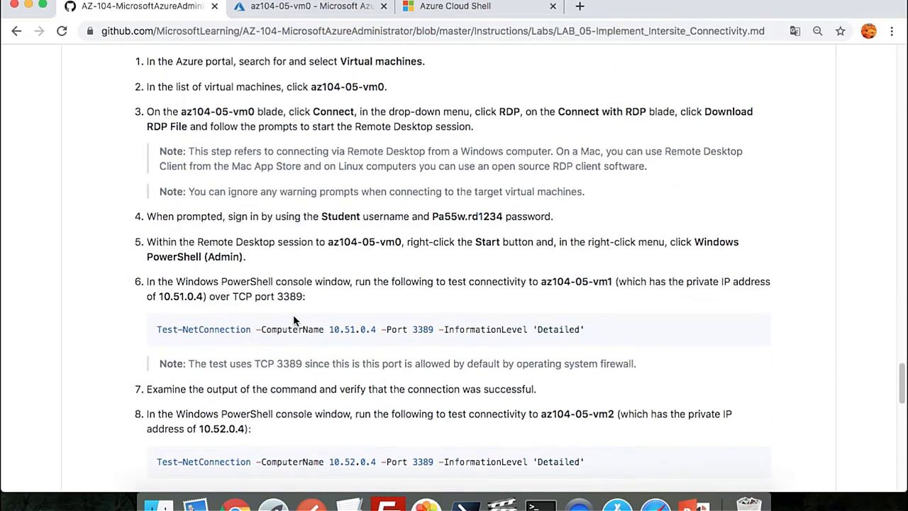
drag(593, 331, 157, 329)
key(super+c)
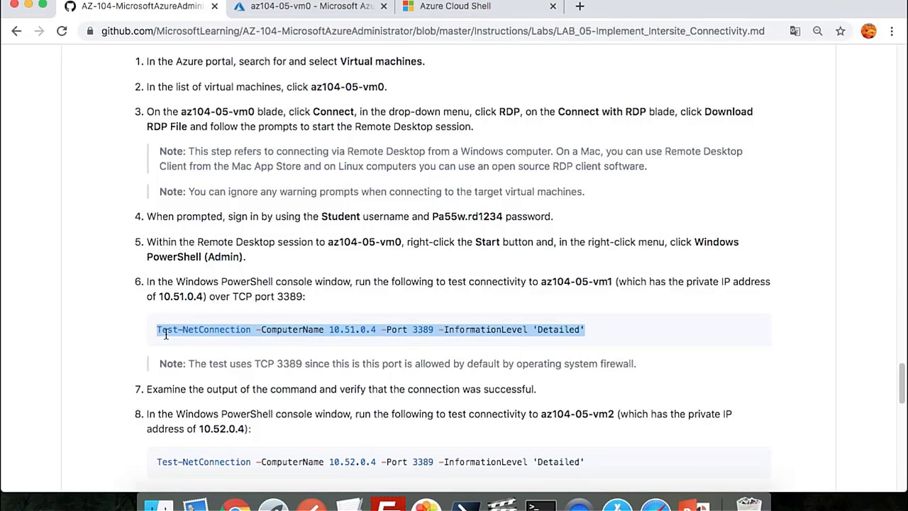
scroll(258, 323, up, 3)
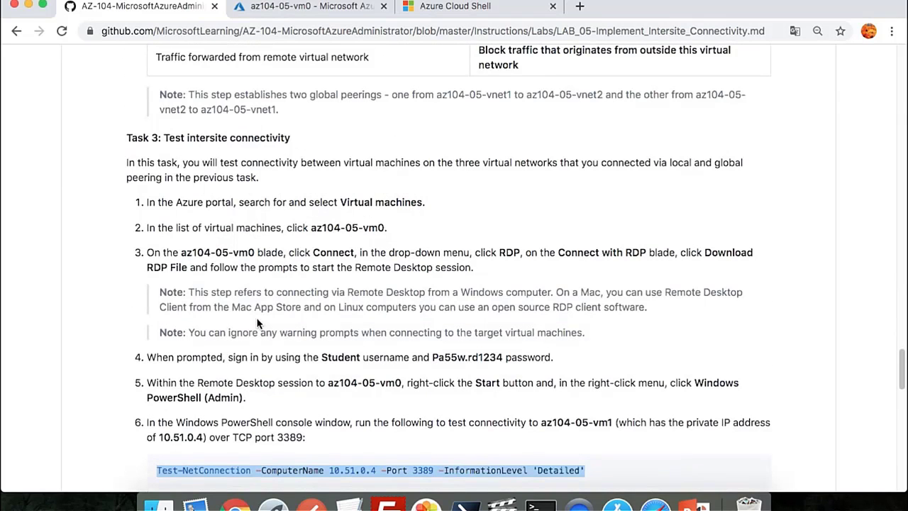
scroll(516, 59, down, 1)
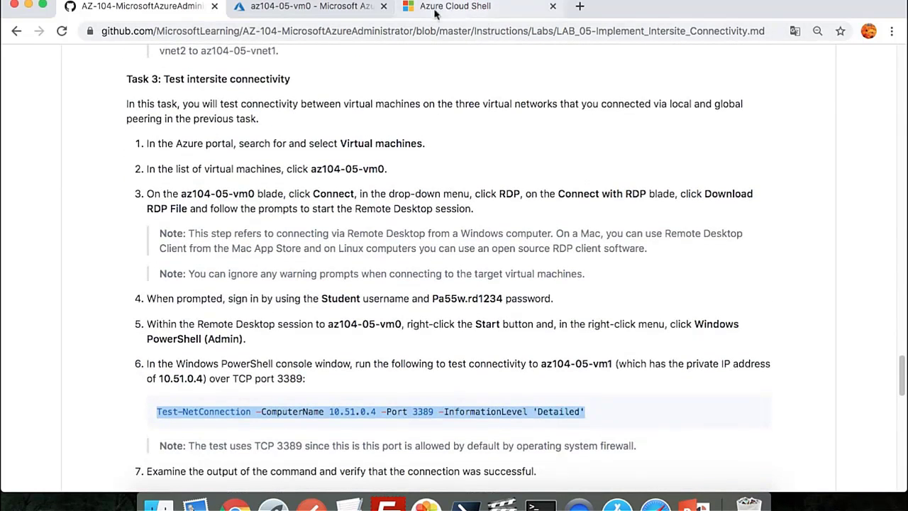
click(307, 7)
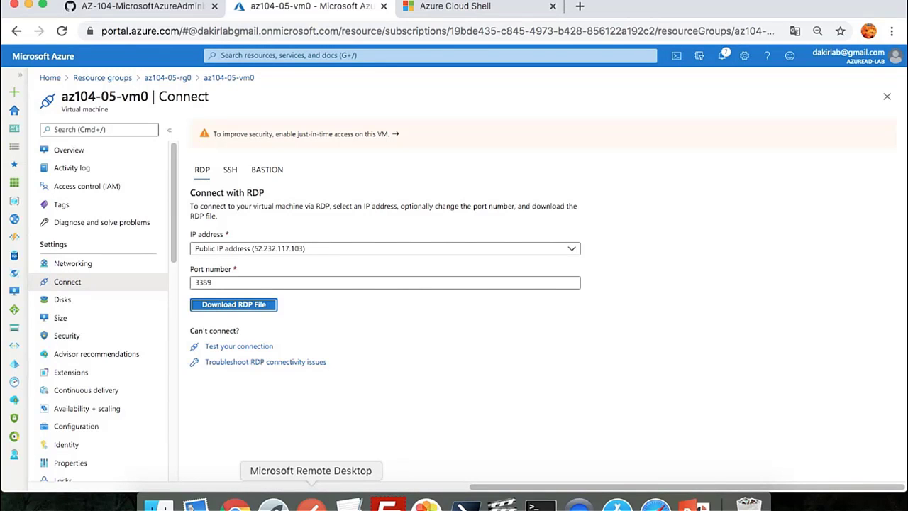
Accept the remote prompt and launch Windows PowerShell (Admin) on az104-05-vm0
key(super+Tab)
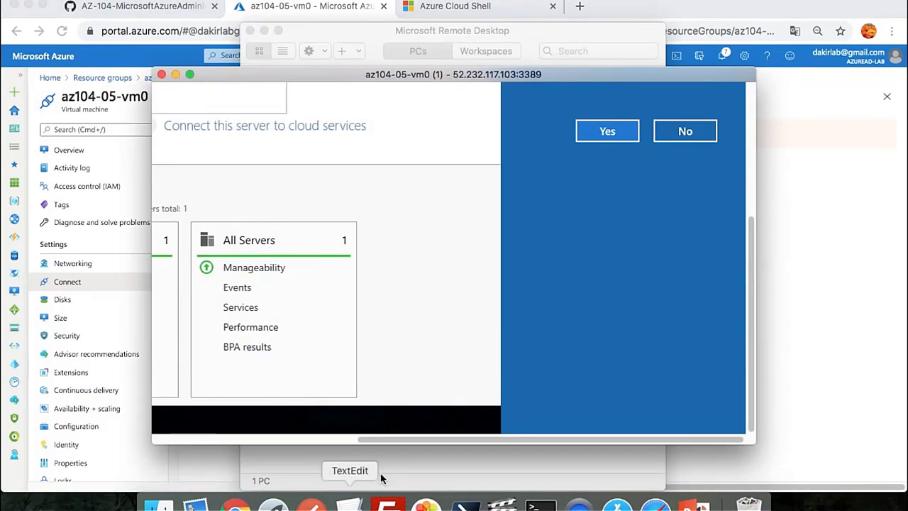
click(607, 131)
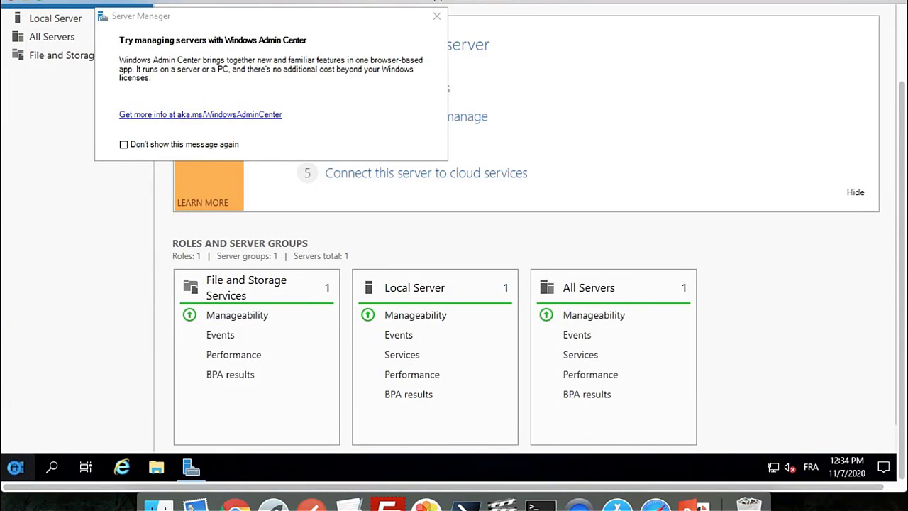
right_click(17, 467)
click(126, 276)
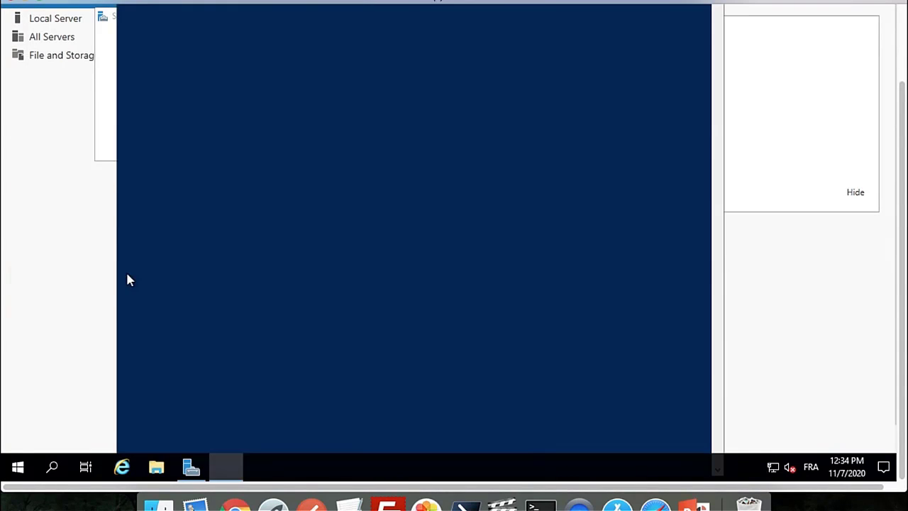
Paste and run Test-NetConnection to 10.51.0.4 port 3389, then move the session window aside
drag(903, 107, 903, 64)
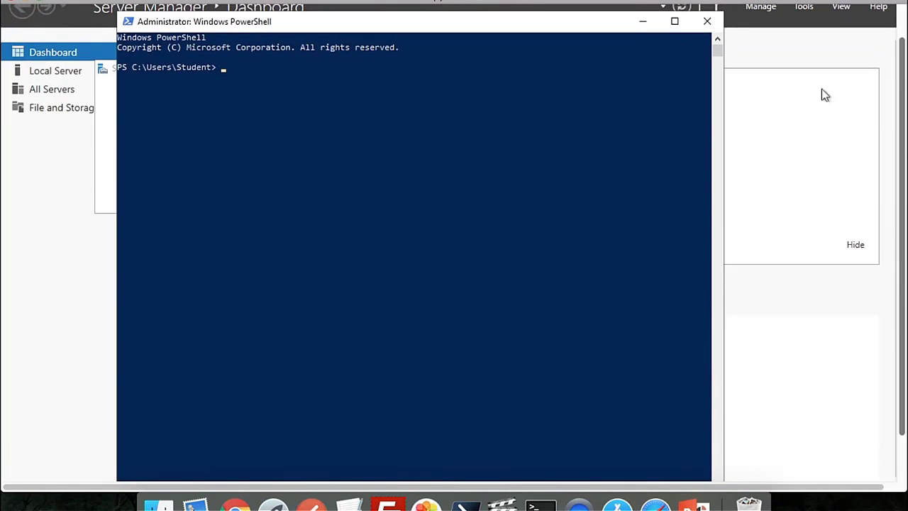
right_click(244, 160)
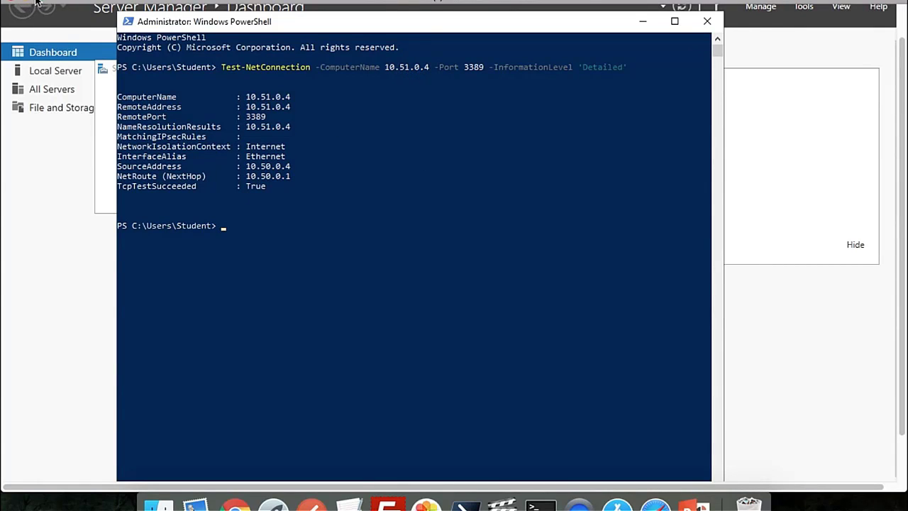
drag(73, 2, 81, 12)
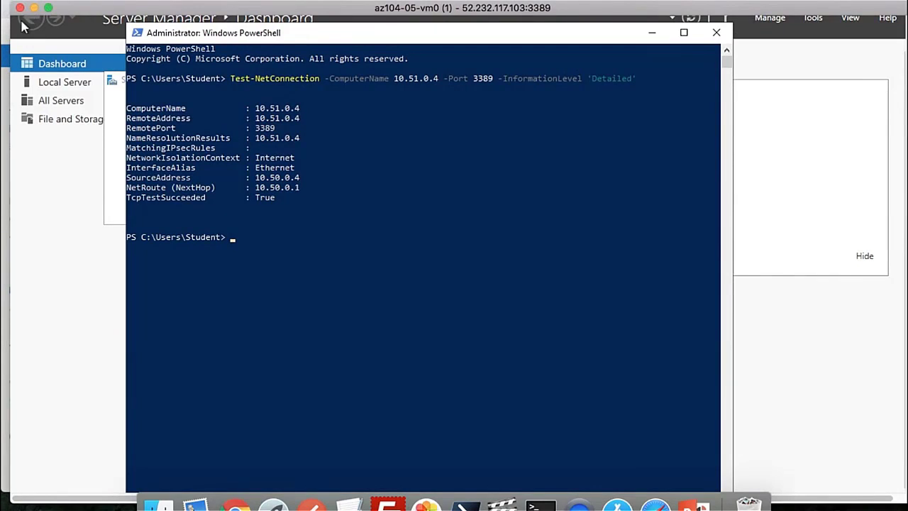
drag(11, 28, 261, 48)
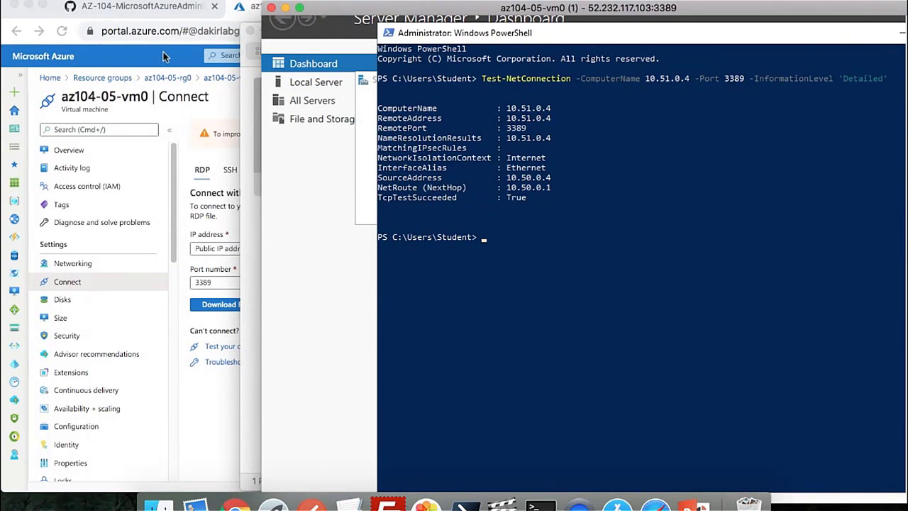
Open az104-05-vm1 in az104-05-rg1 to confirm private IP 10.51.0.4, then return to vm0's session
click(164, 55)
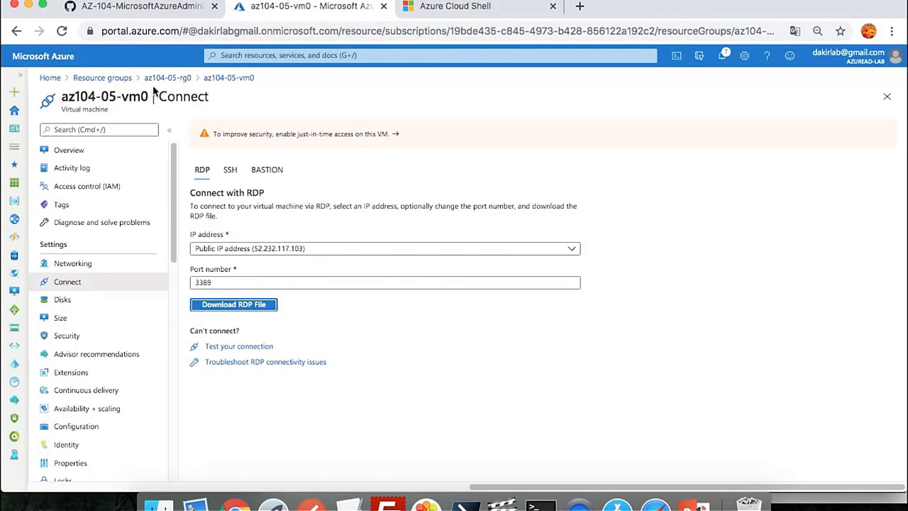
click(168, 80)
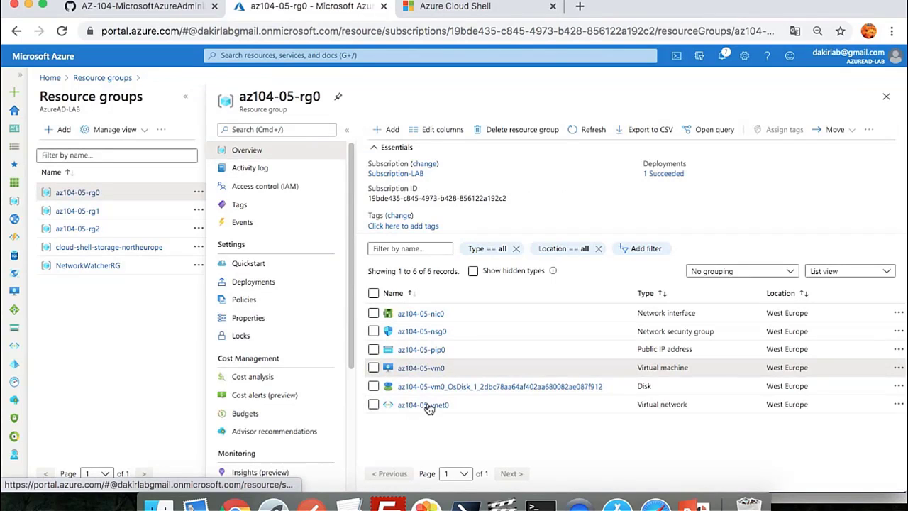
click(71, 211)
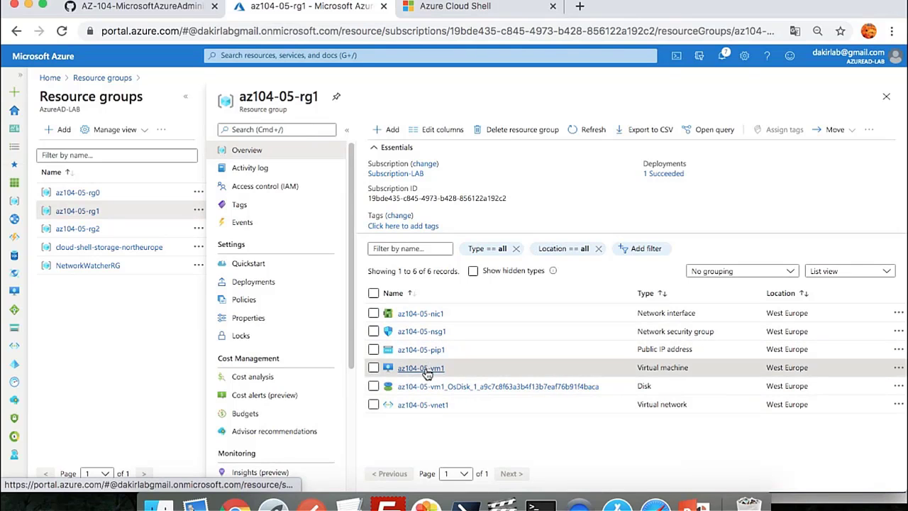
click(425, 368)
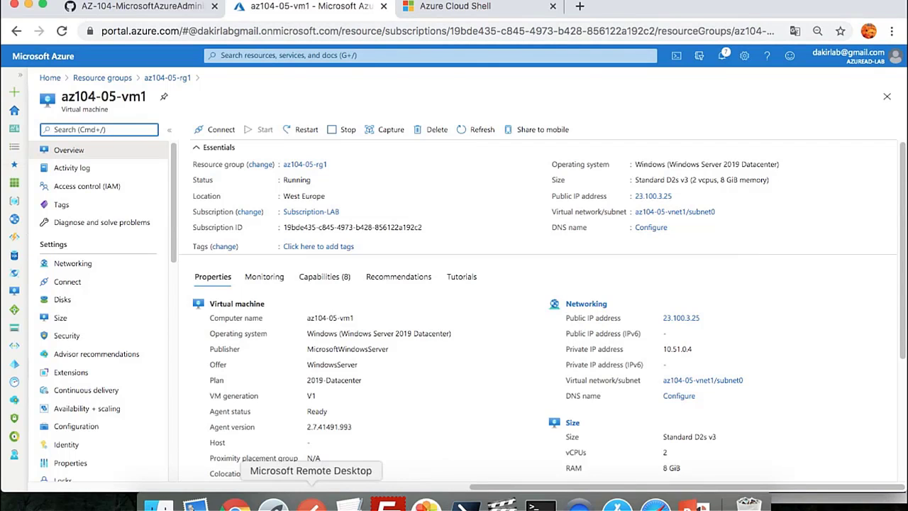
click(311, 505)
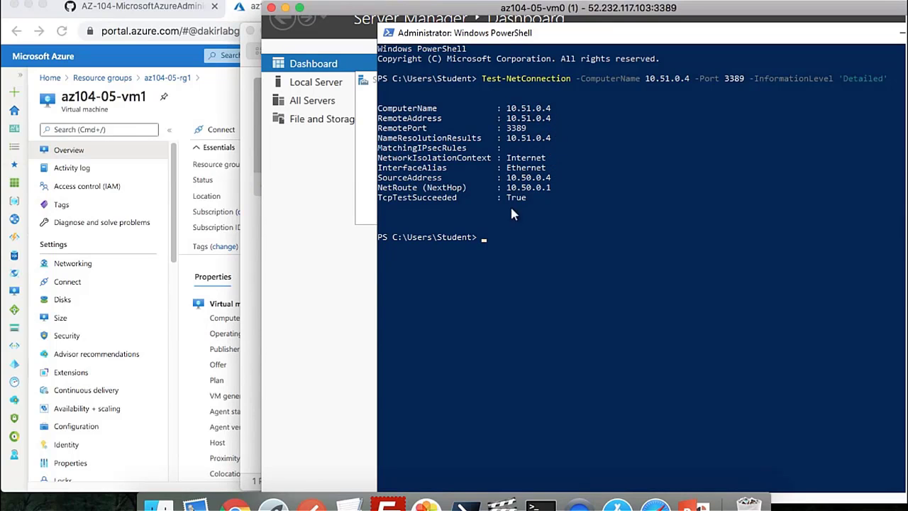
Highlight vm0's TcpTestSucceeded : True result for 10.51.0.4, then return to the GitHub instructions
drag(379, 199, 528, 202)
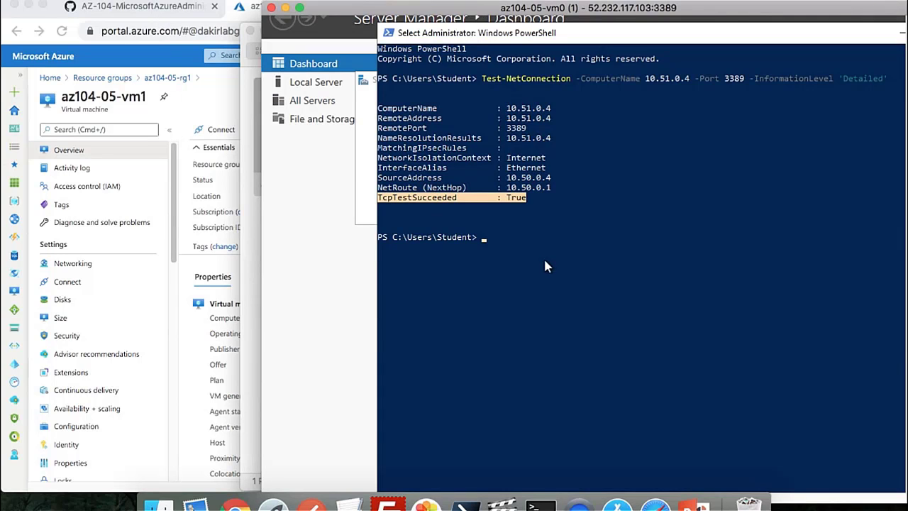
click(165, 16)
click(165, 15)
Copy the step-8 command and run Test-NetConnection to 10.52.0.4 port 3389 in vm0's PowerShell
scroll(351, 303, down, 5)
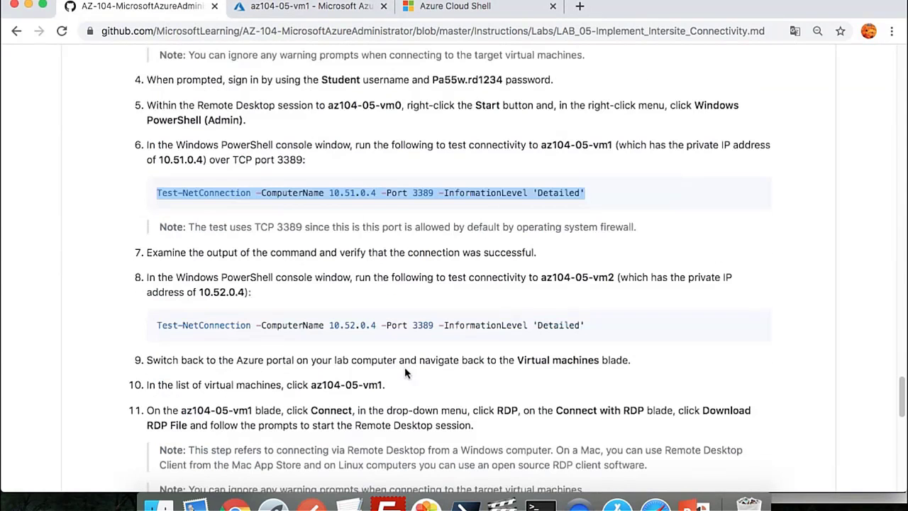
drag(592, 333, 158, 327)
key(ctrl+c)
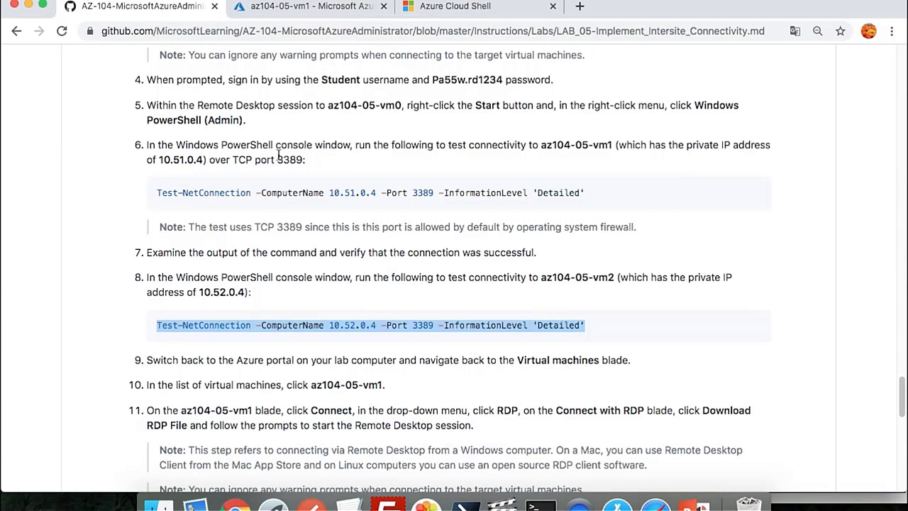
key(super+Tab)
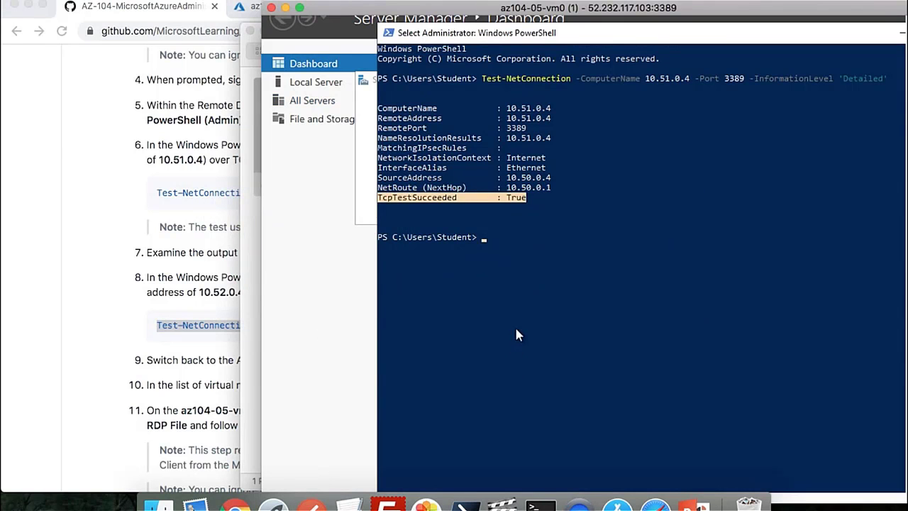
key(ctrl+v)
key(Return)
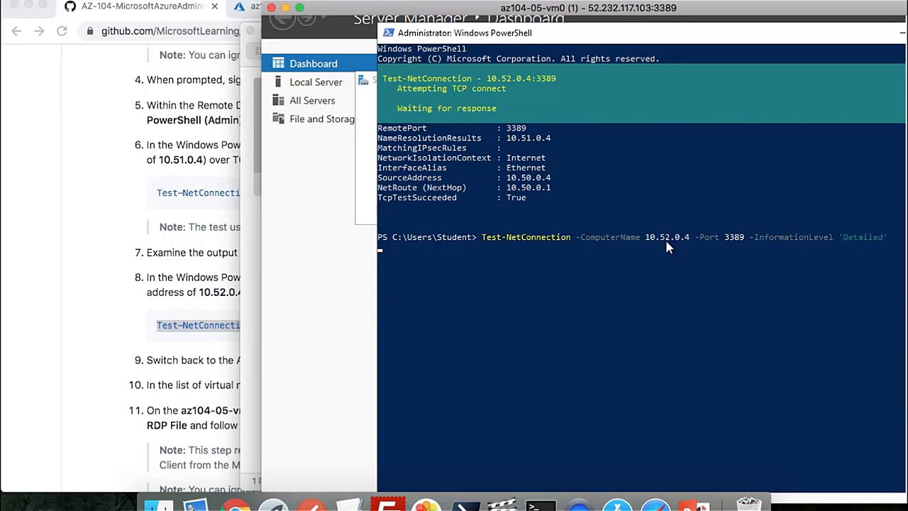
click(184, 15)
Open az104-05-vm2 in az104-05-rg2 to confirm its private IP 10.52.0.4
click(263, 10)
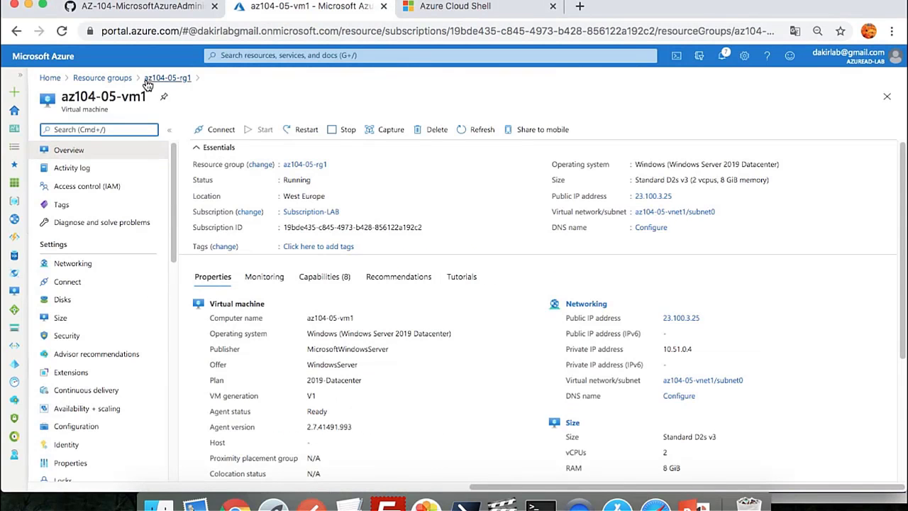
click(117, 78)
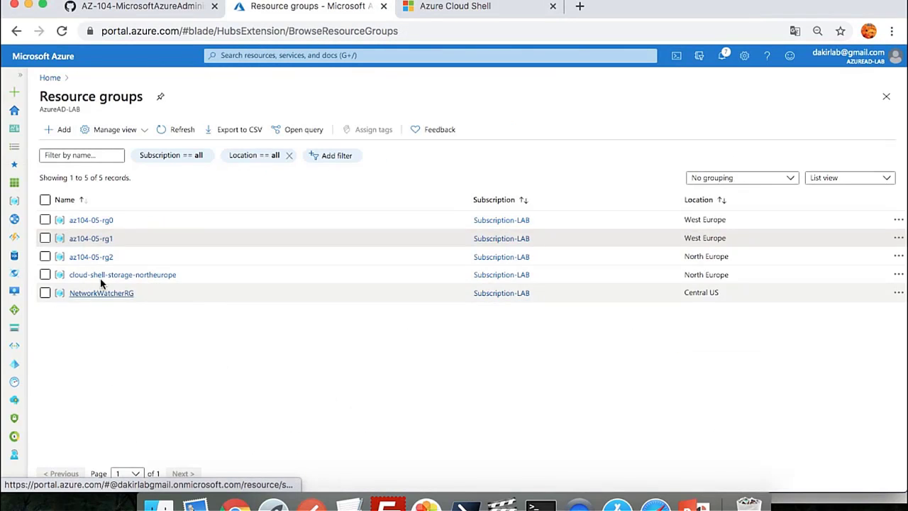
click(96, 257)
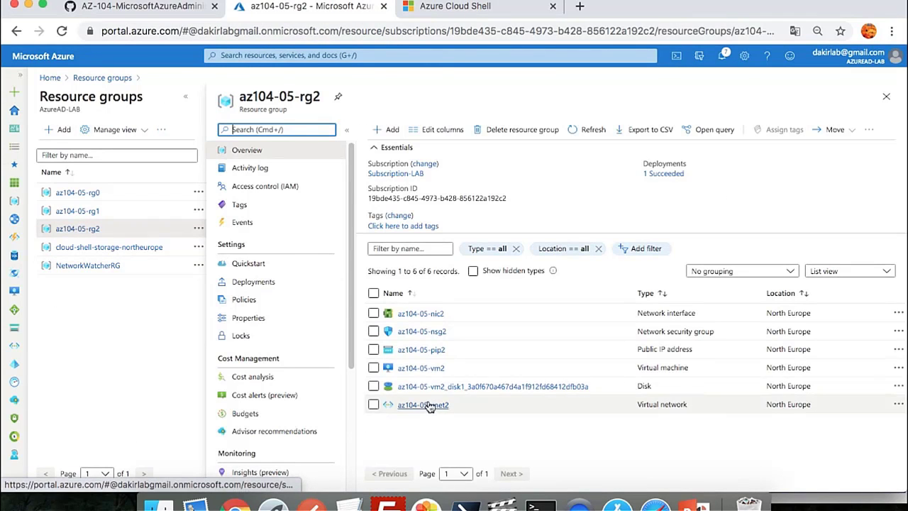
click(426, 369)
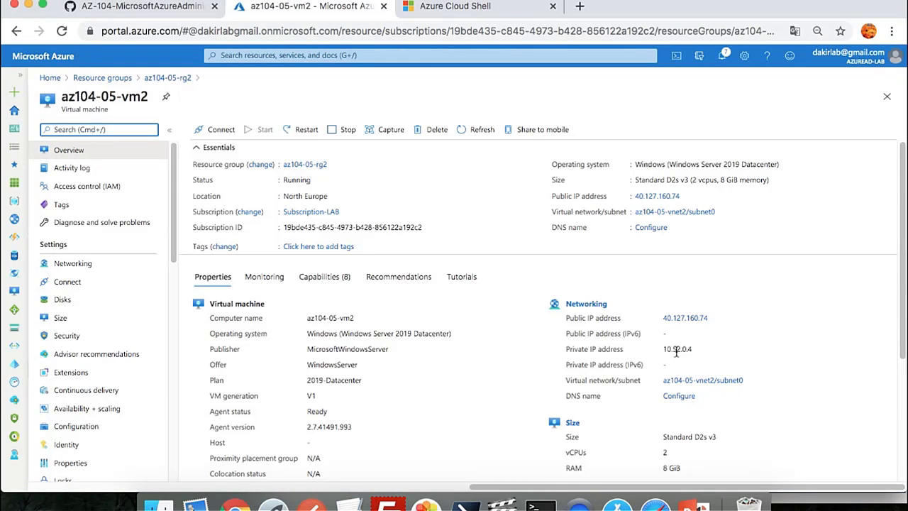
Highlight vm0's TcpTestSucceeded True result for 10.52.0.4 and return to the portal
key(super+Tab)
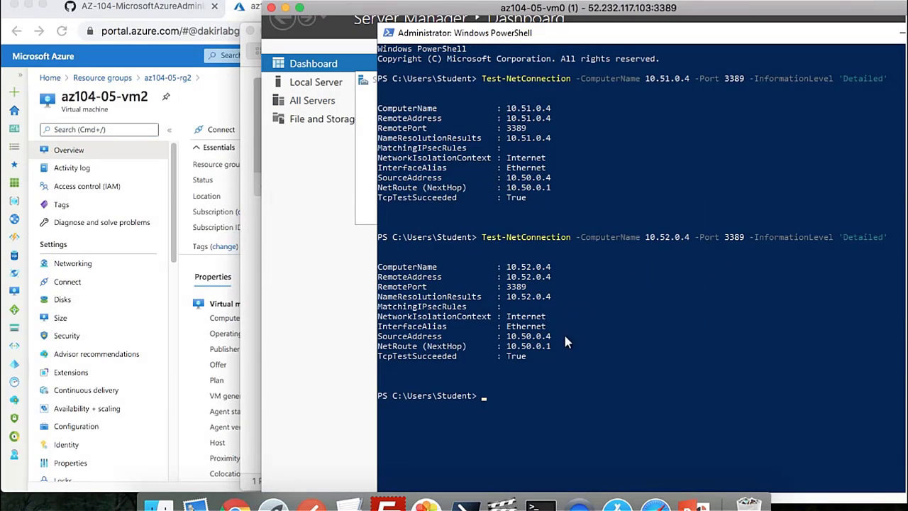
drag(529, 356, 377, 359)
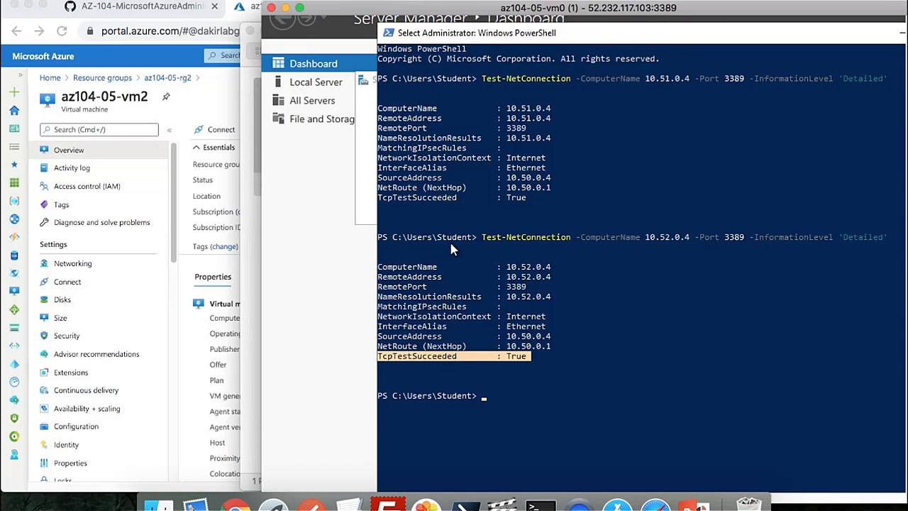
click(152, 61)
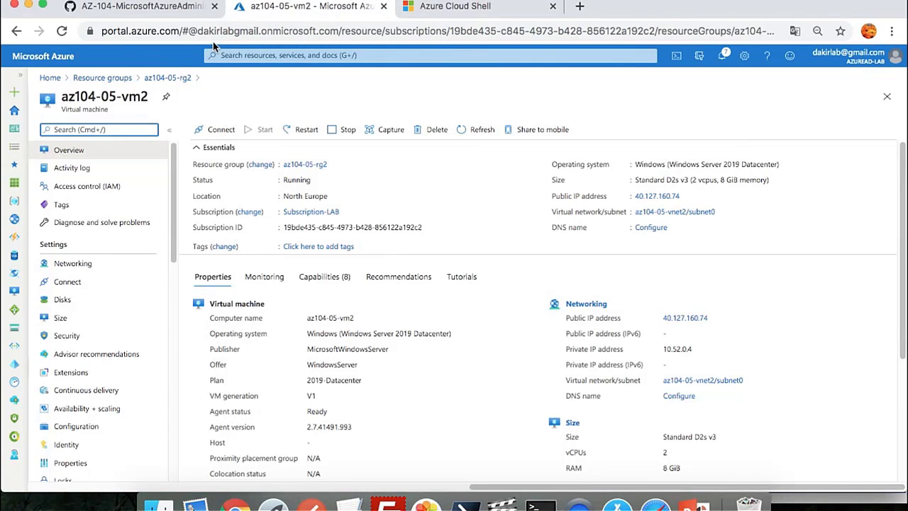
Download the RDP file for az104-05-vm1 from the az104-05-rg1 resource group
click(122, 79)
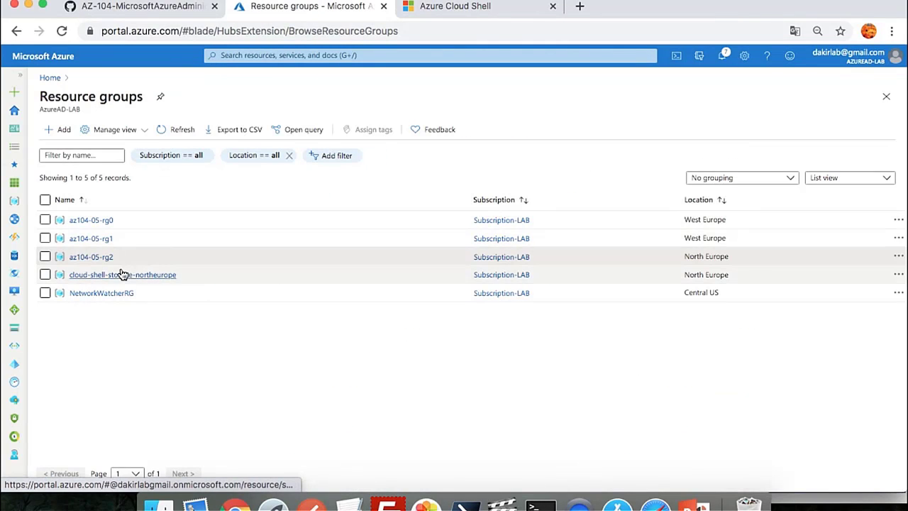
click(105, 237)
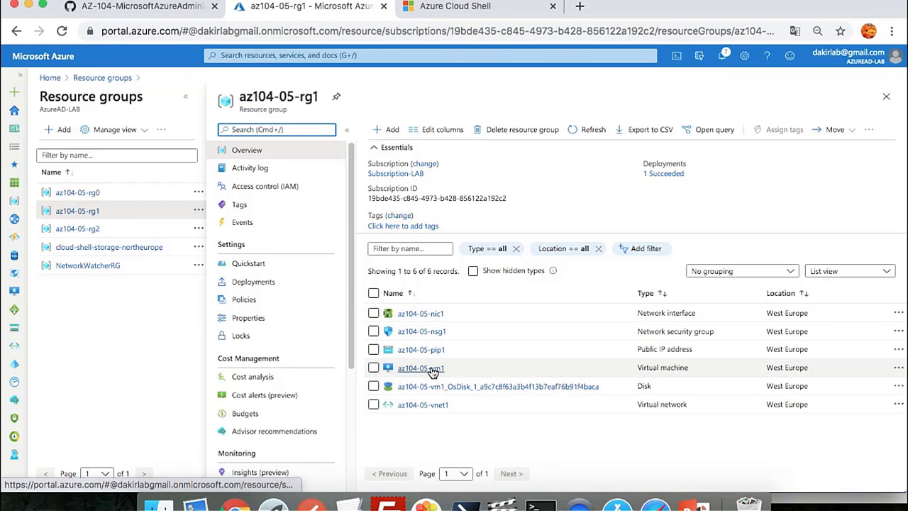
click(431, 367)
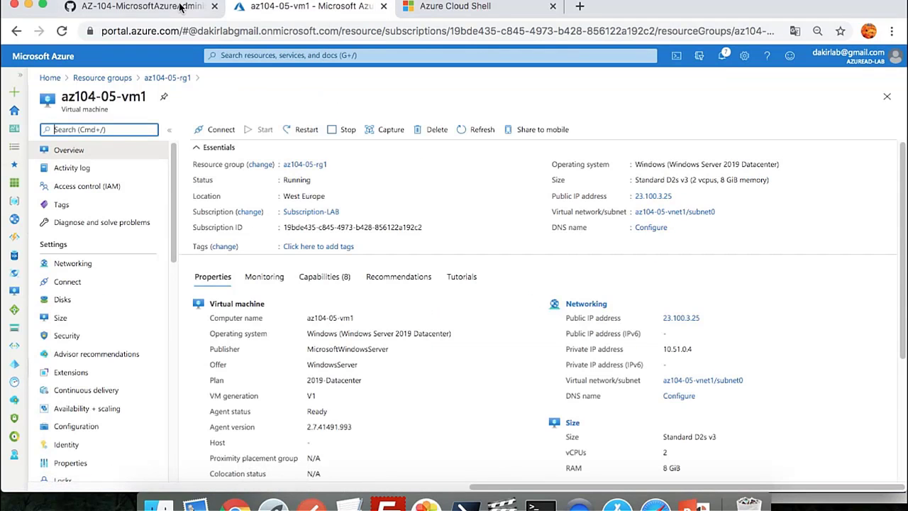
click(221, 130)
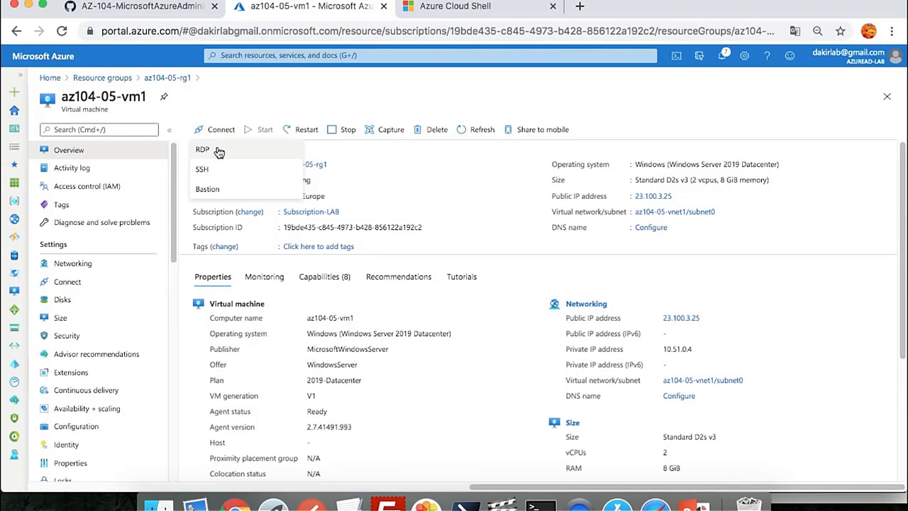
click(215, 149)
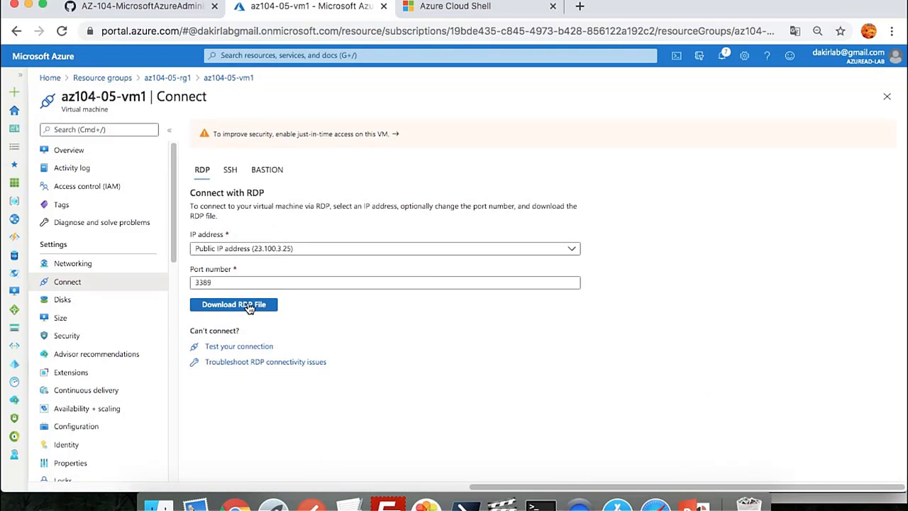
click(251, 305)
Open the vm1 RDP file, sign in with the lab credentials, and accept the certificate warning
click(72, 470)
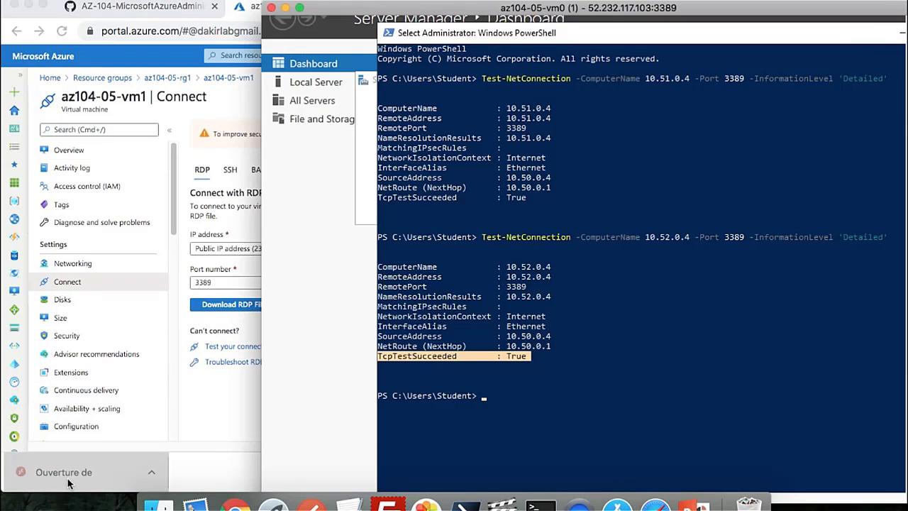
text(s)
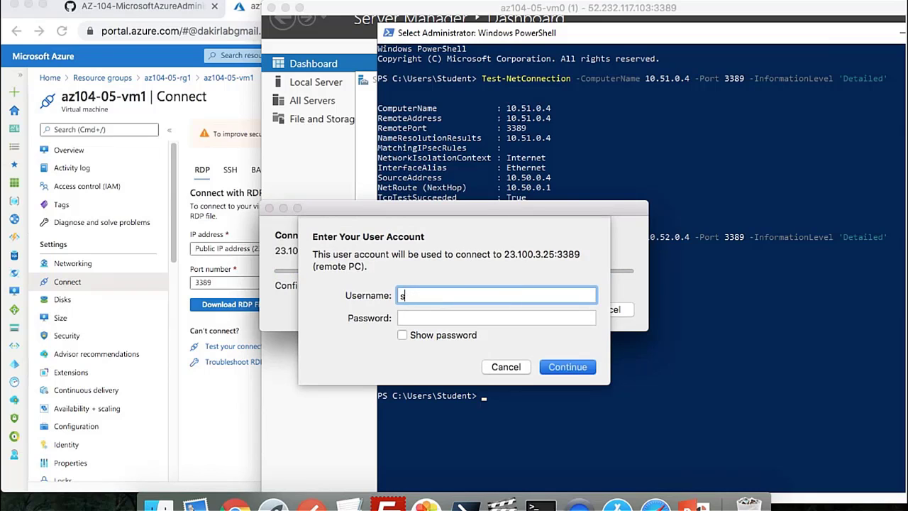
text(tudent)
key(Tab)
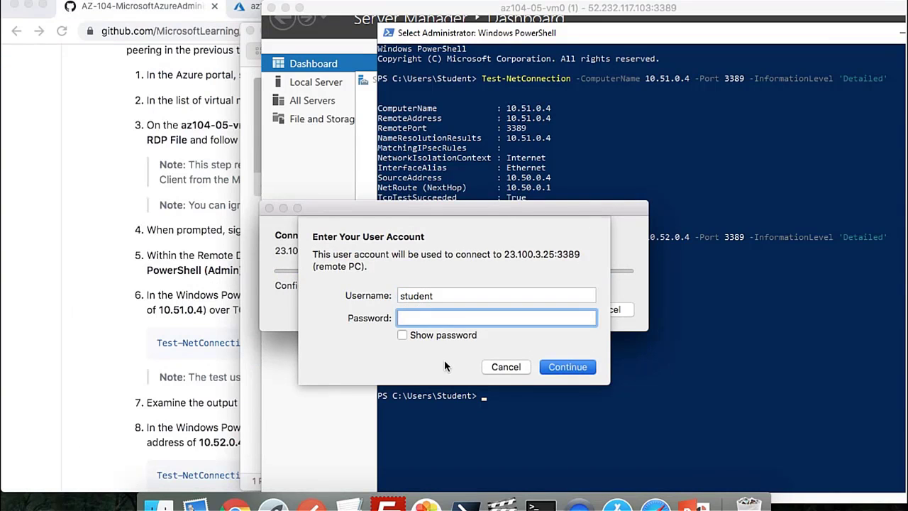
key(super+v)
click(561, 369)
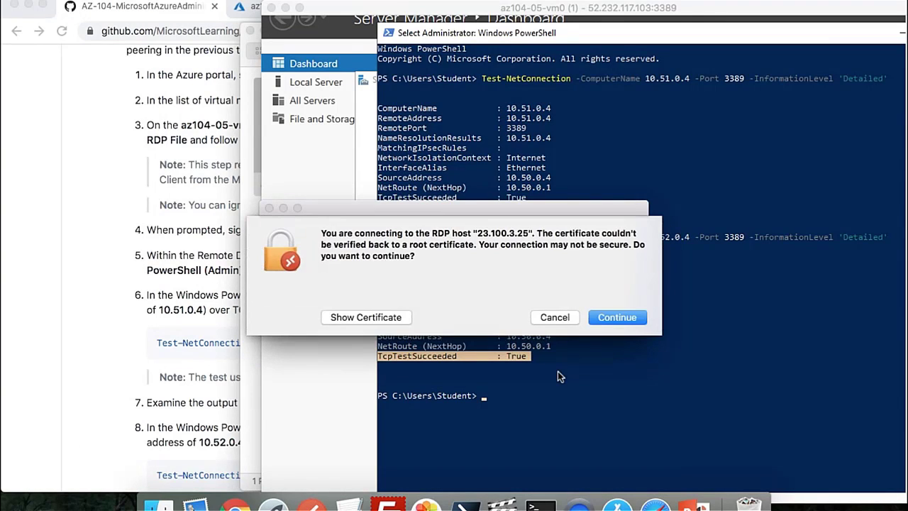
click(621, 319)
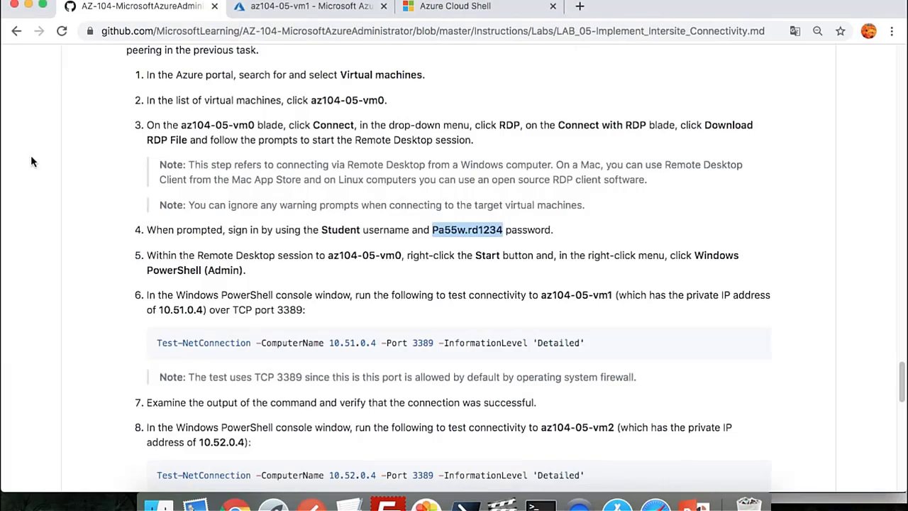
Select the Test-NetConnection 10.52.0.4 command in the GitHub lab, then switch to vm1's session
scroll(379, 277, up, 3)
scroll(378, 276, down, 5)
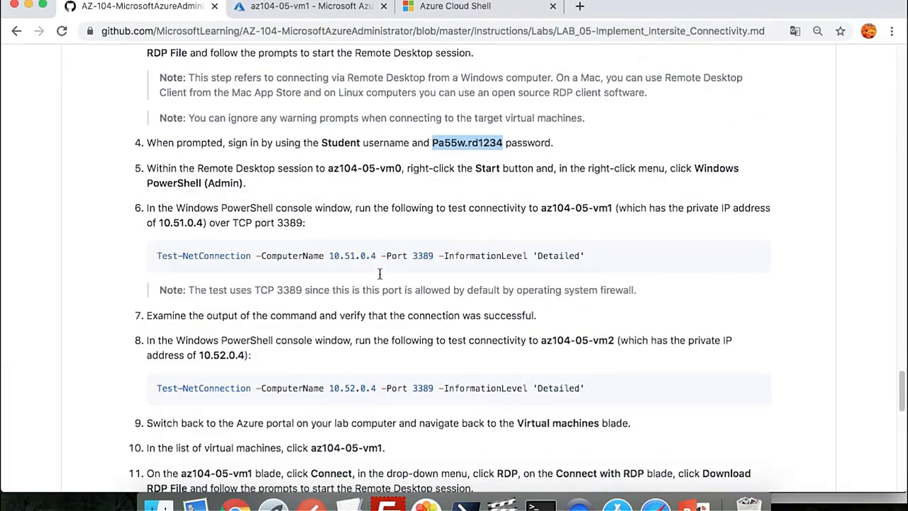
scroll(379, 272, down, 6)
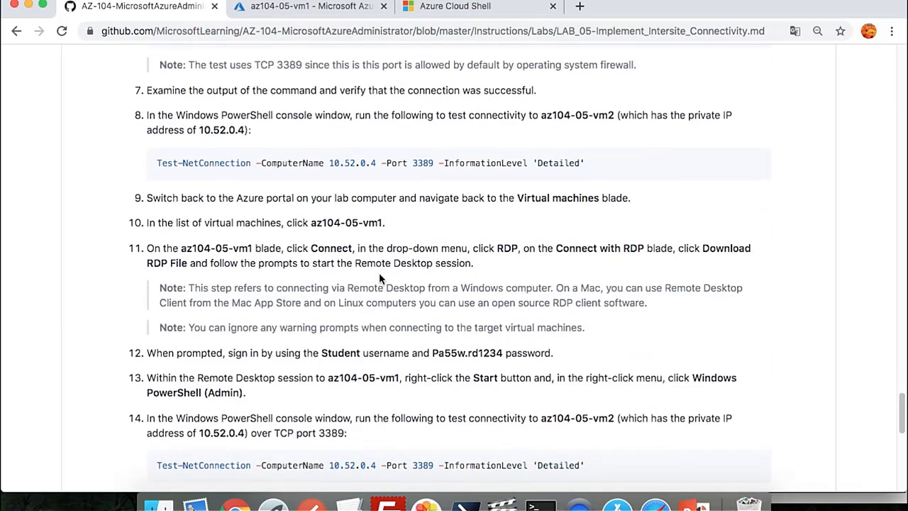
scroll(379, 278, down, 1)
drag(593, 378, 192, 387)
click(192, 386)
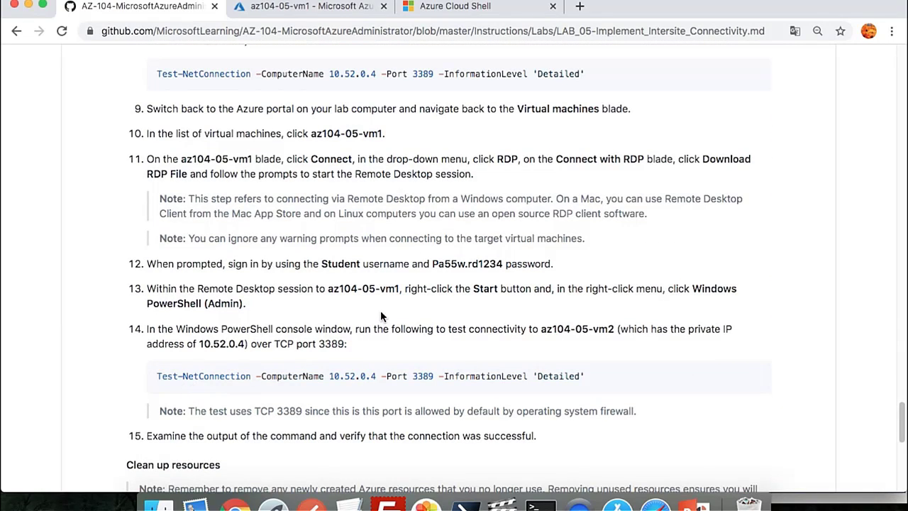
scroll(381, 314, up, 2)
scroll(380, 310, up, 2)
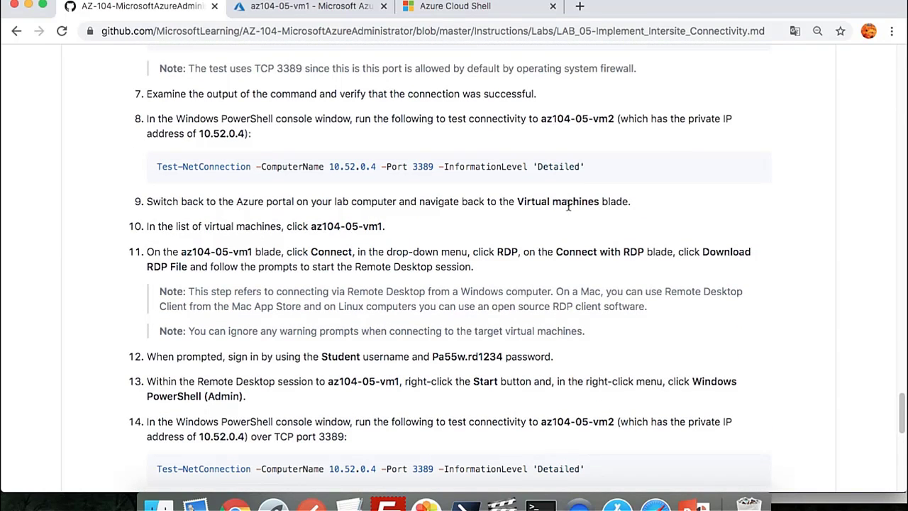
drag(585, 168, 156, 167)
key(super+c)
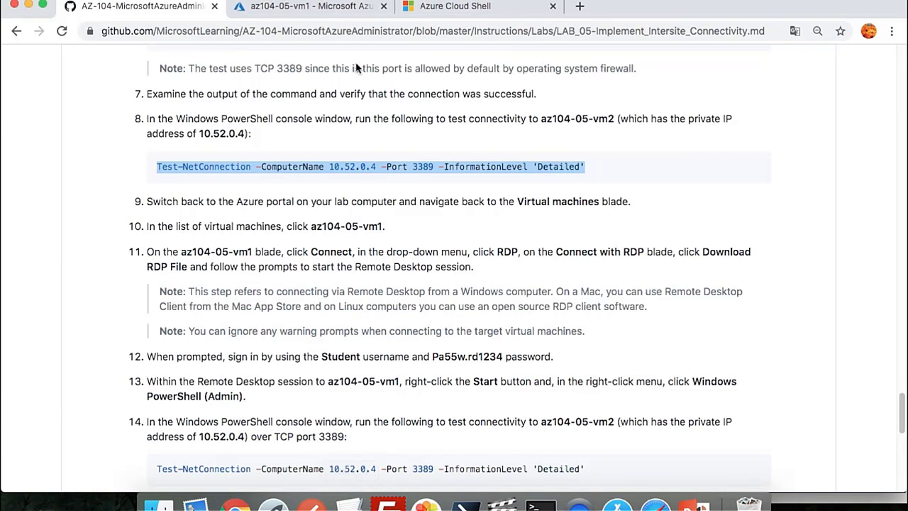
key(super+Tab)
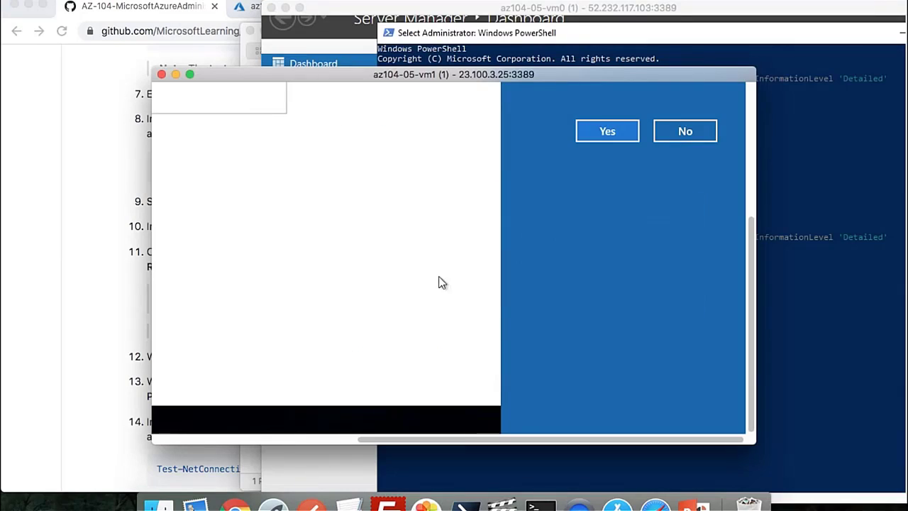
Dismiss the network discovery prompt on az104-05-vm1 and launch Windows PowerShell (Admin) full-screen
click(605, 132)
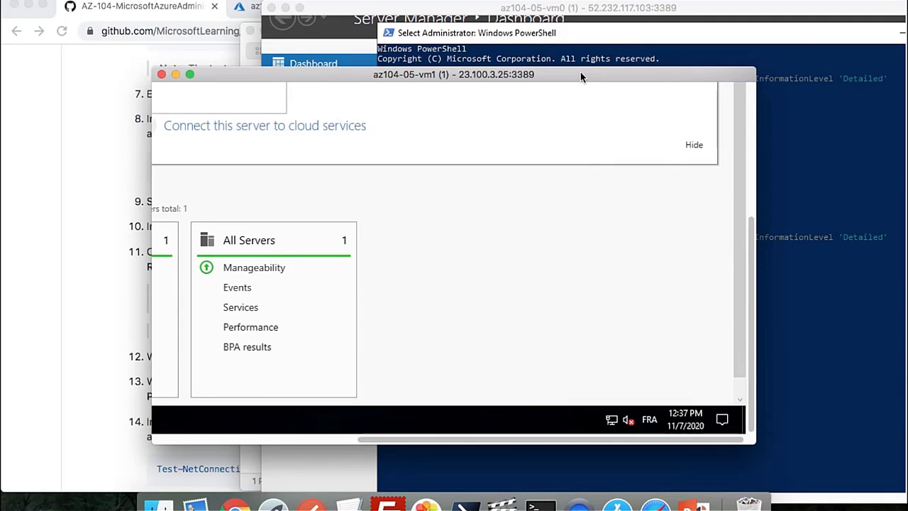
click(170, 440)
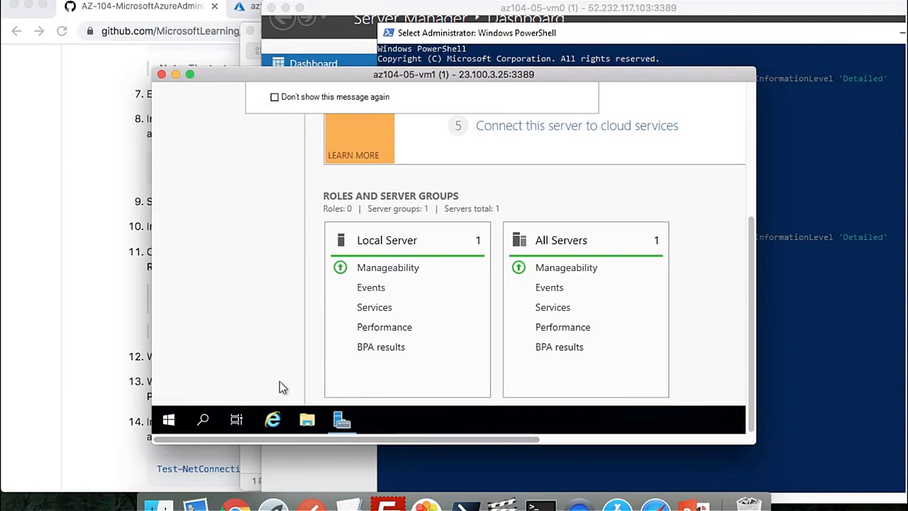
double_click(335, 74)
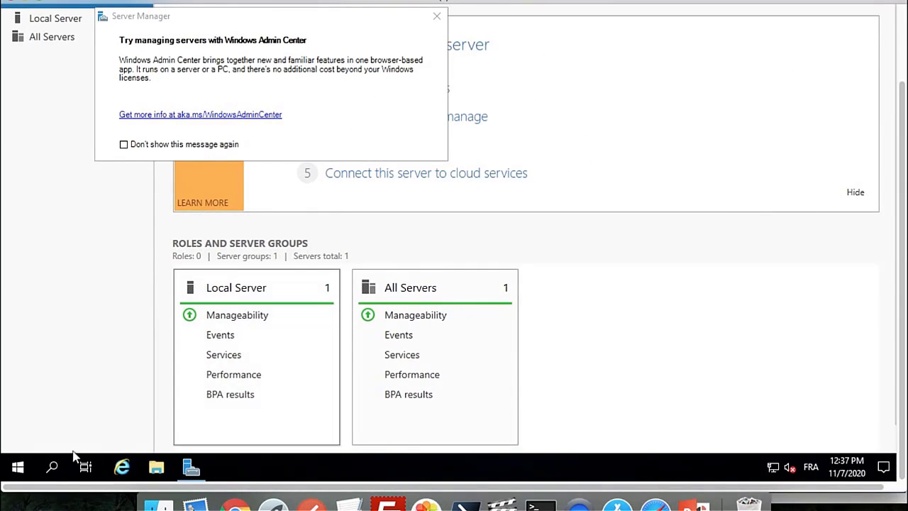
right_click(19, 471)
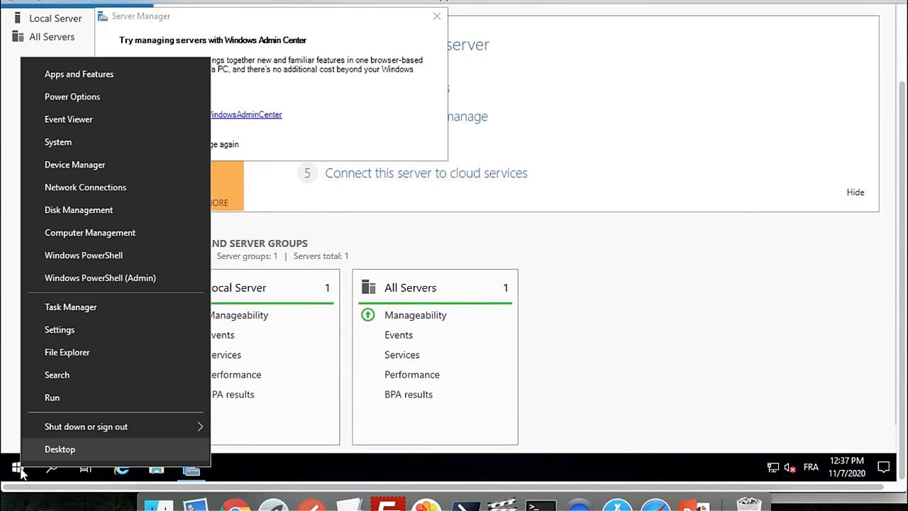
click(152, 277)
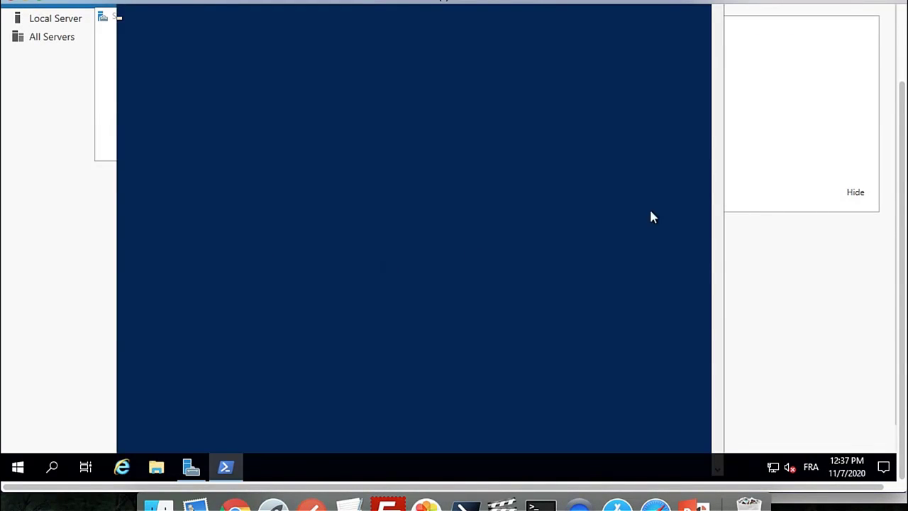
Run Test-NetConnection to 10.52.0.4 on port 3389 twice, getting TcpTestSucceeded True
drag(901, 146, 878, 79)
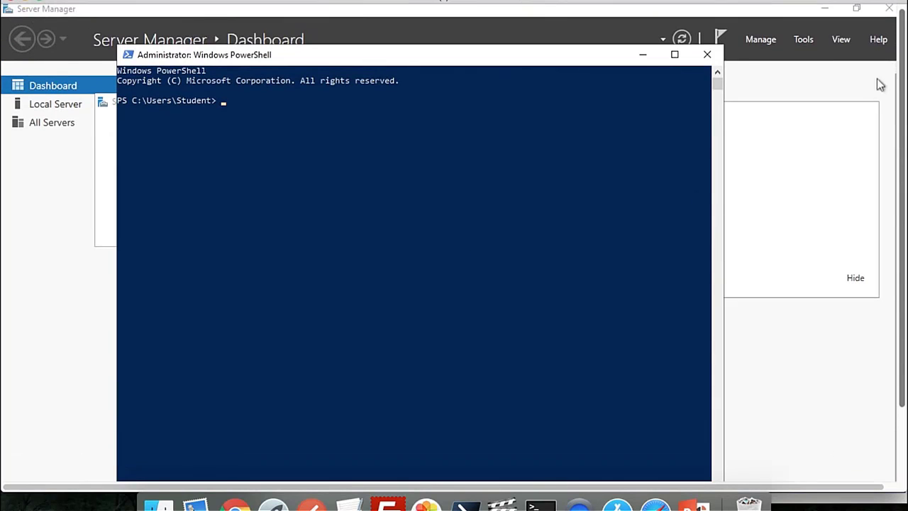
right_click(387, 225)
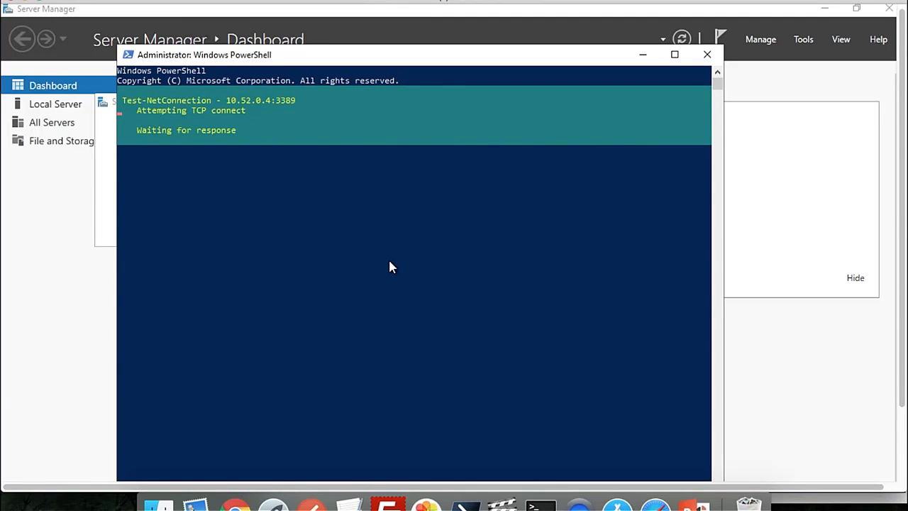
drag(99, 2, 124, 2)
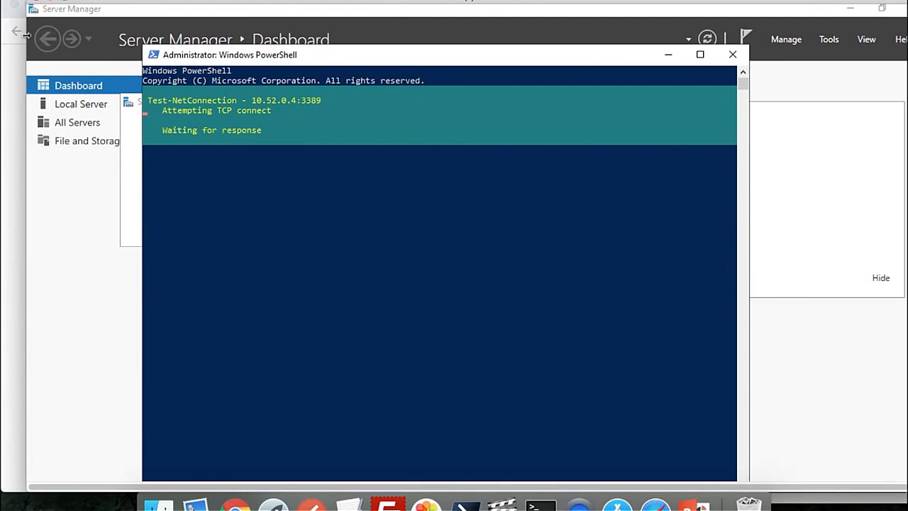
drag(56, 34, 207, 40)
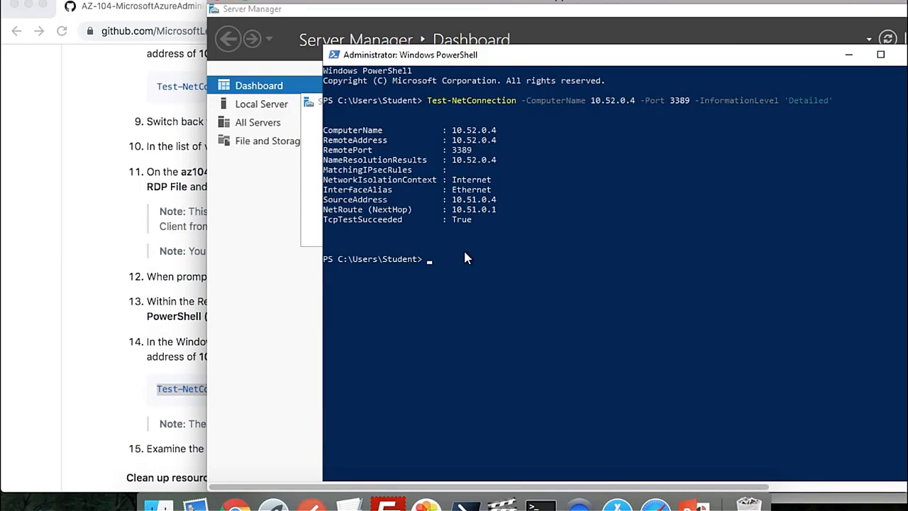
key(Up)
key(Return)
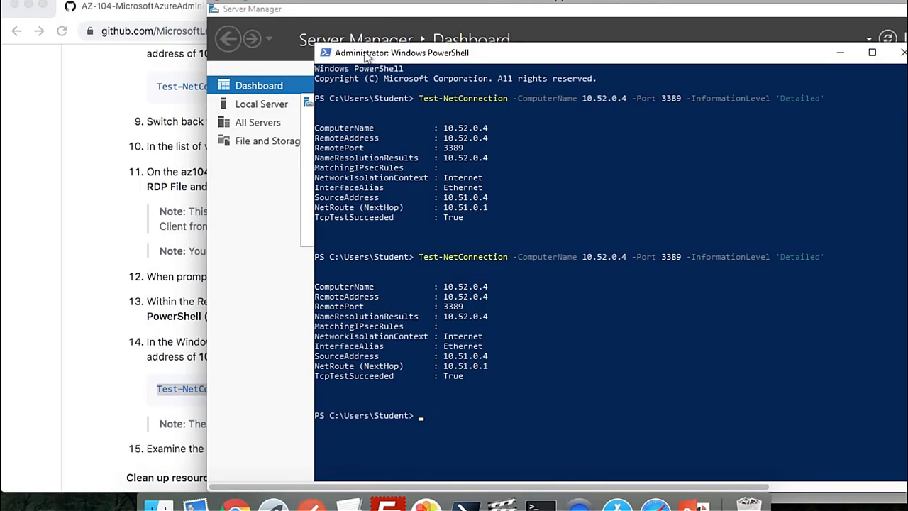
drag(387, 61, 323, 46)
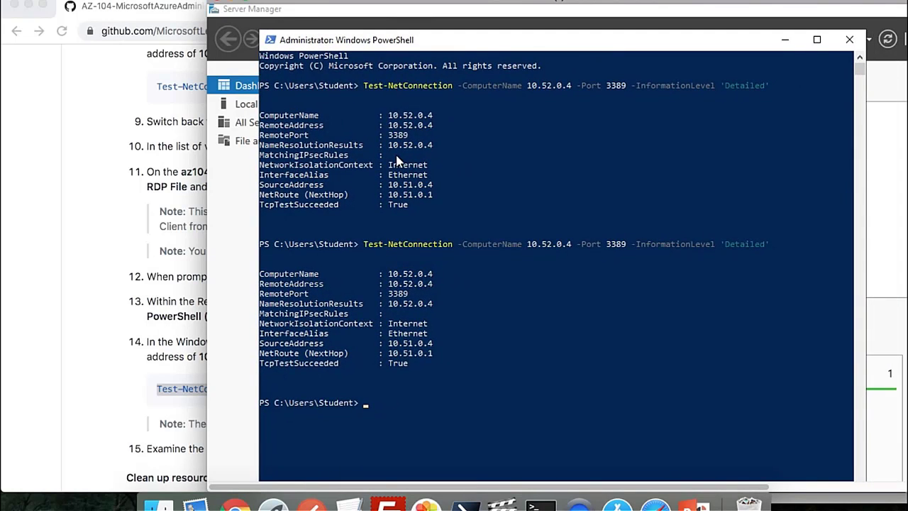